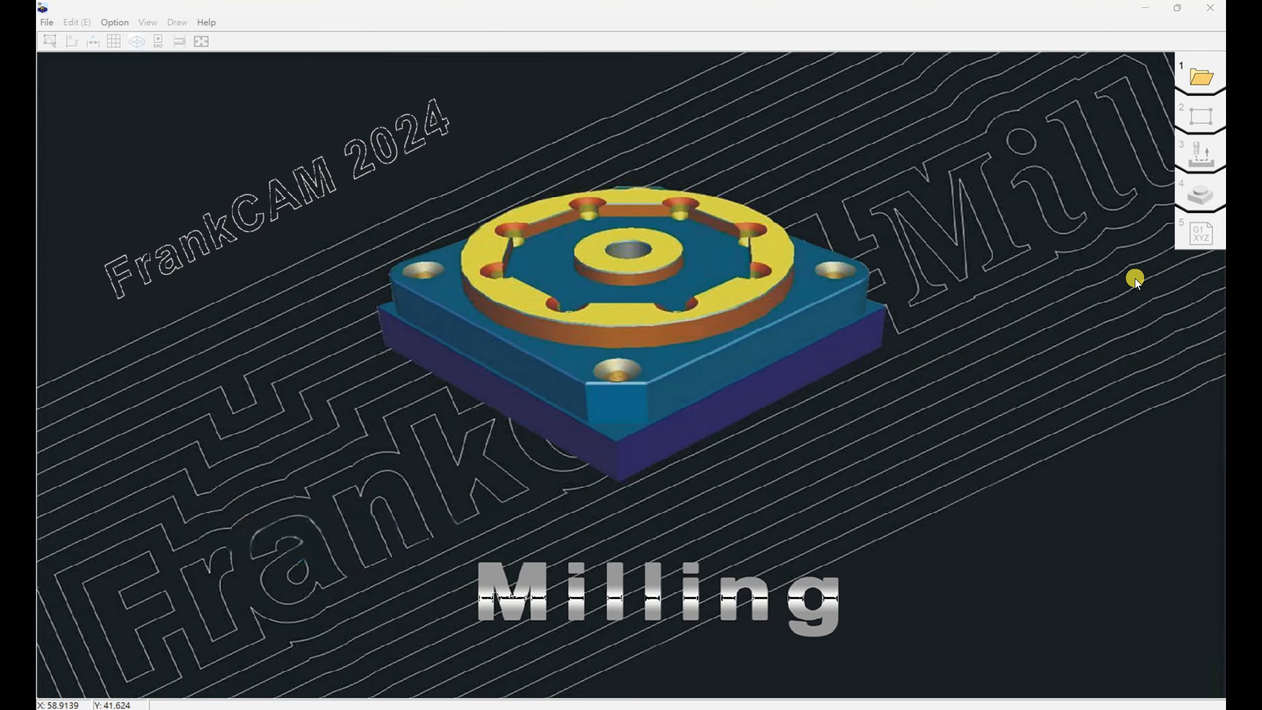
# - Open the sample file Siemens840D_Sample.FCAM and accept its material settings
pyautogui.click(1205, 83)
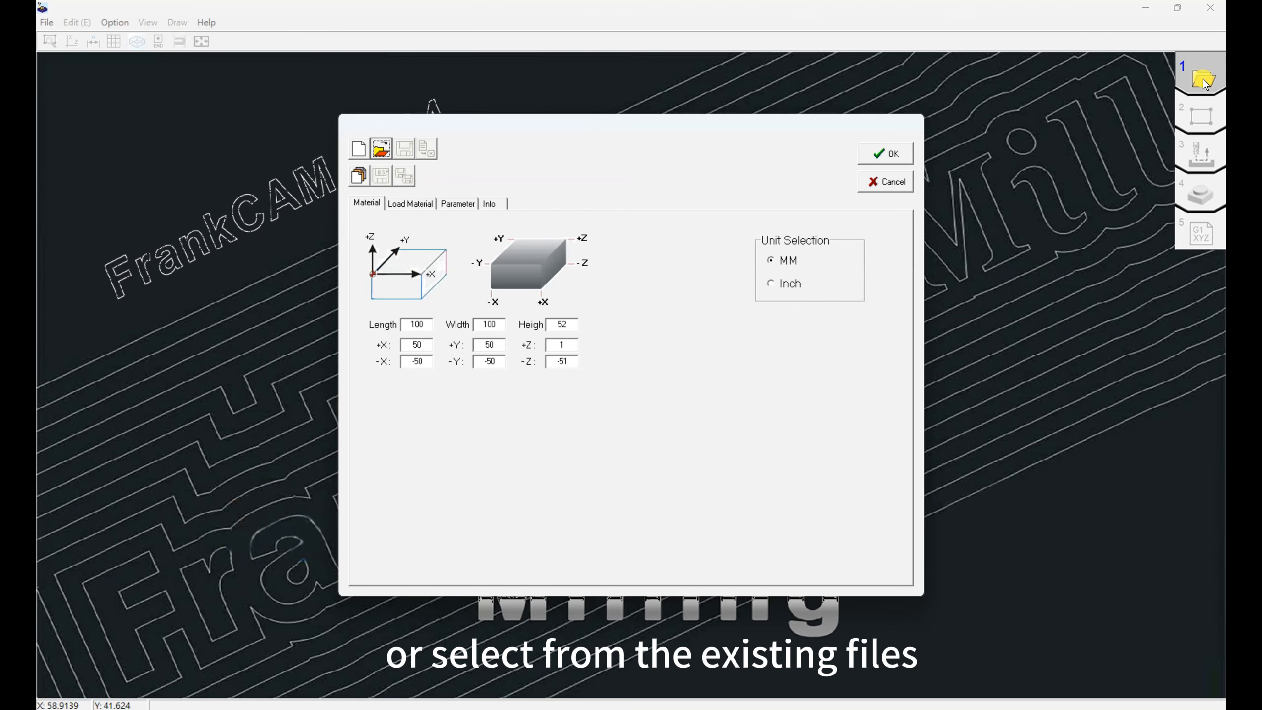
pyautogui.click(383, 155)
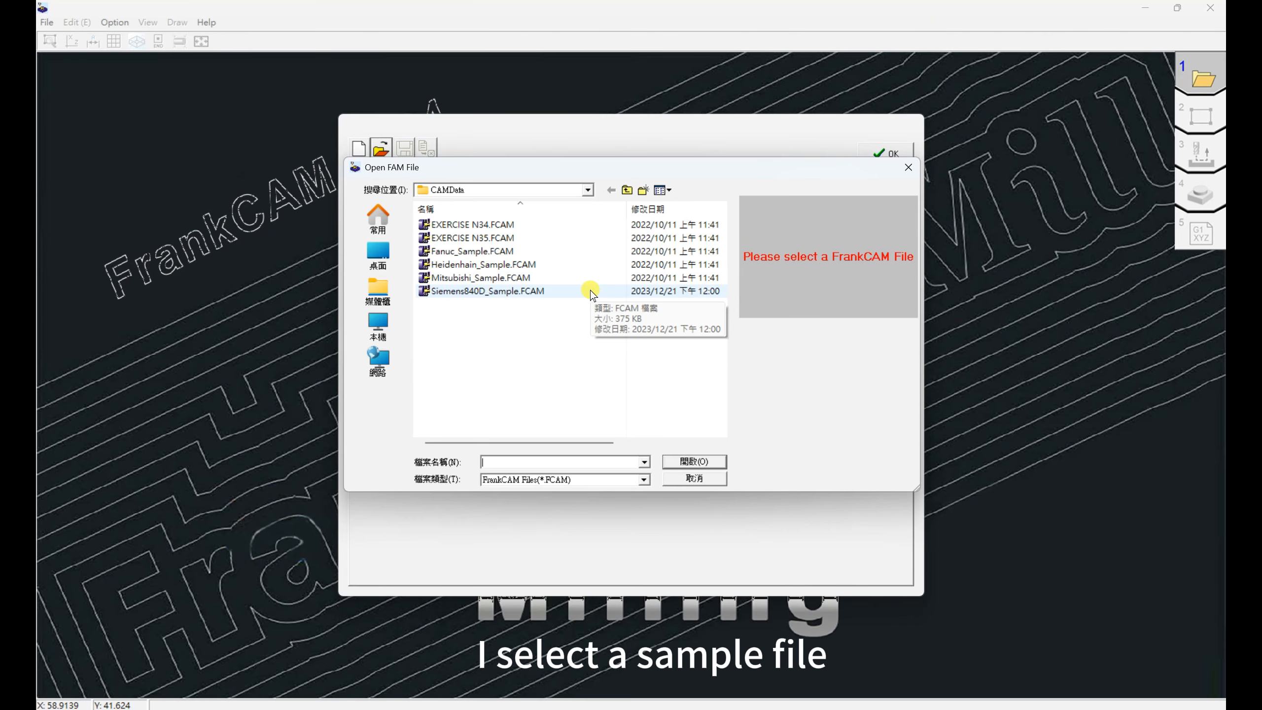
pyautogui.click(591, 293)
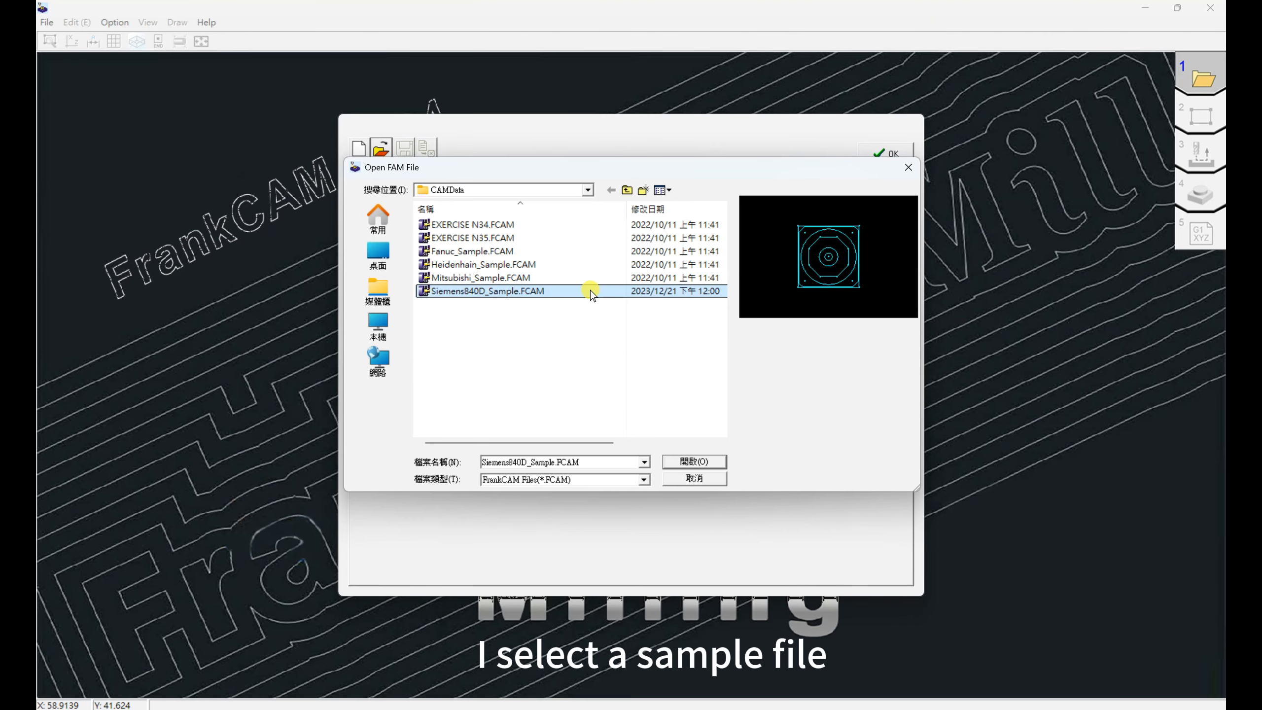
pyautogui.click(710, 458)
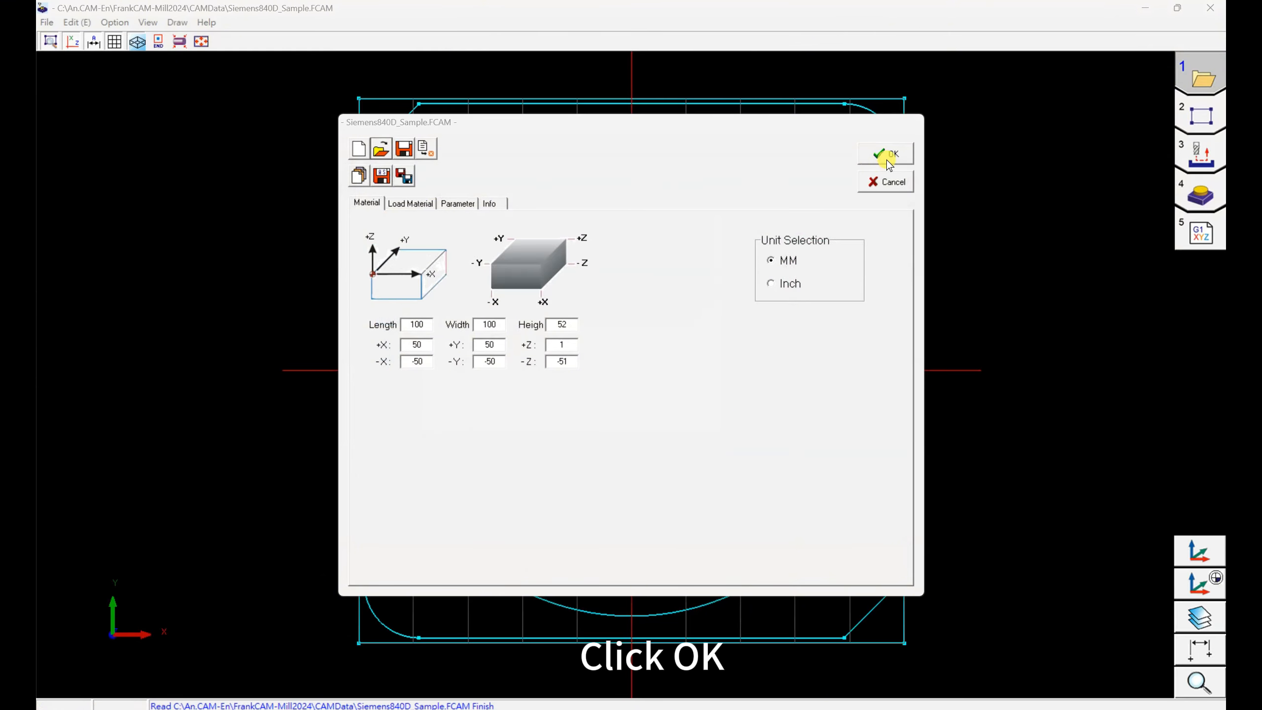
pyautogui.click(888, 160)
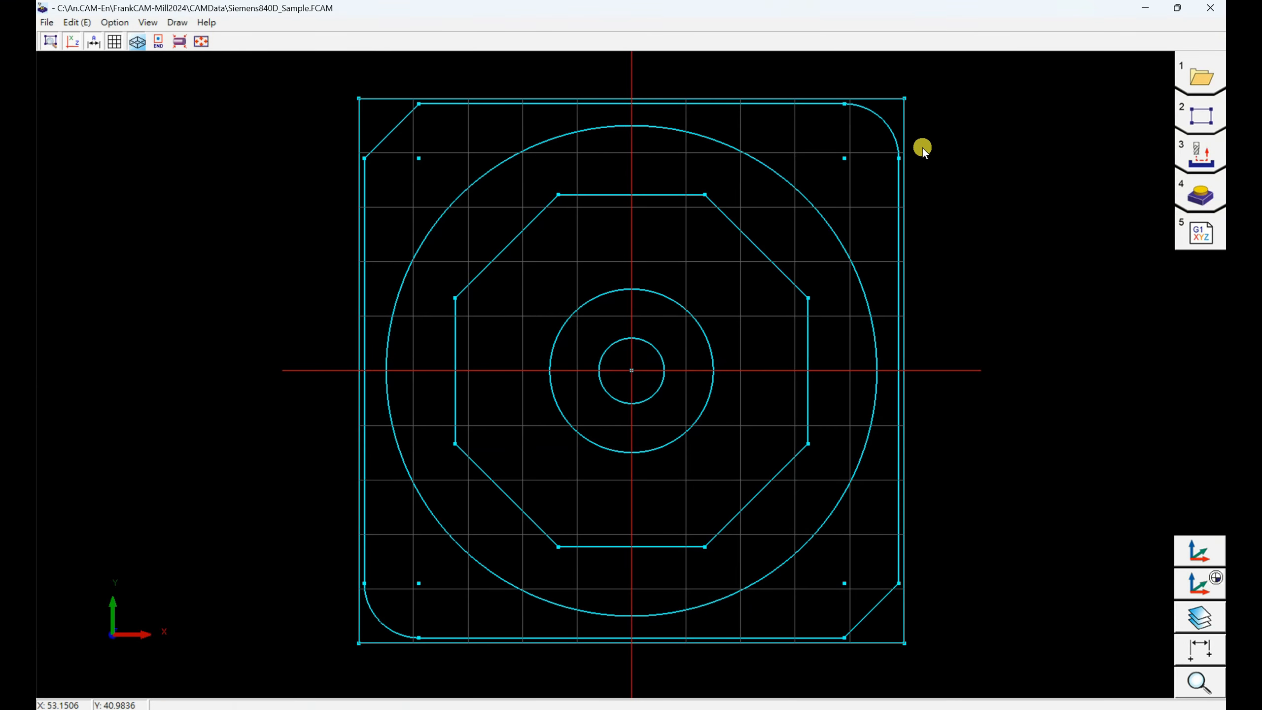
# - Visit the drawing stage, go on to the cutting settings, and check the first operation's milling type and contour
pyautogui.click(1189, 115)
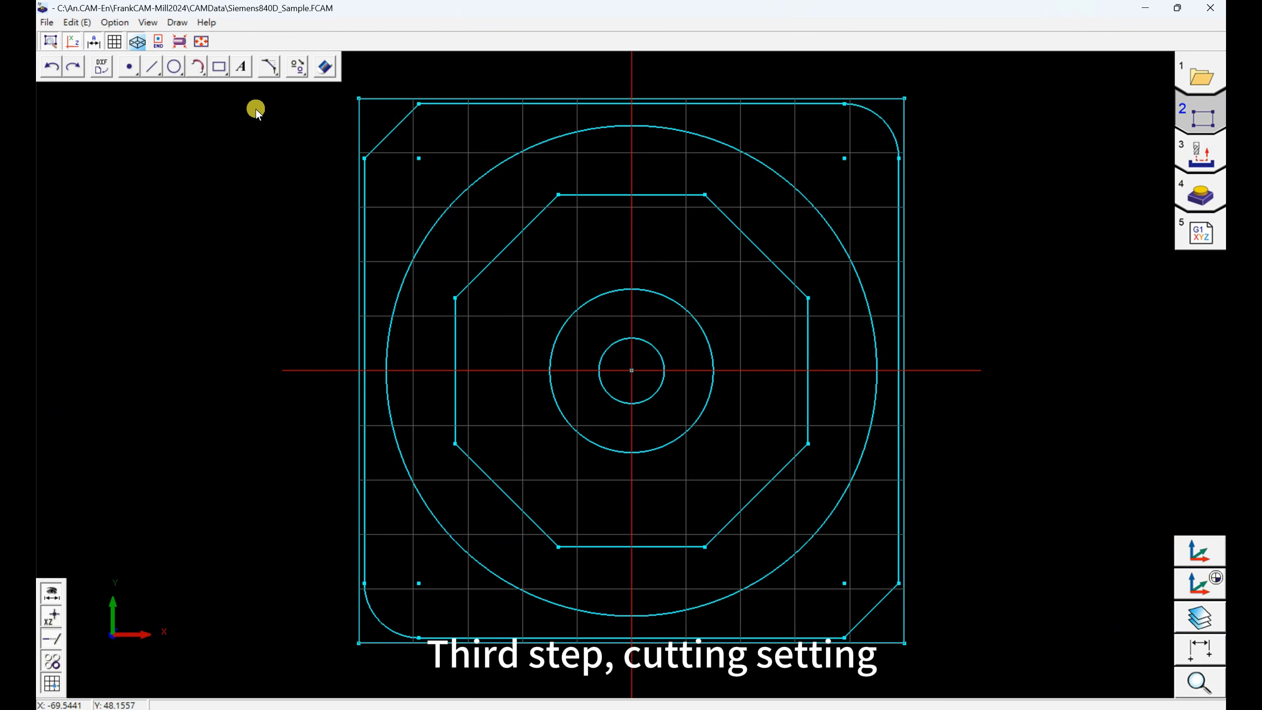
pyautogui.click(1185, 157)
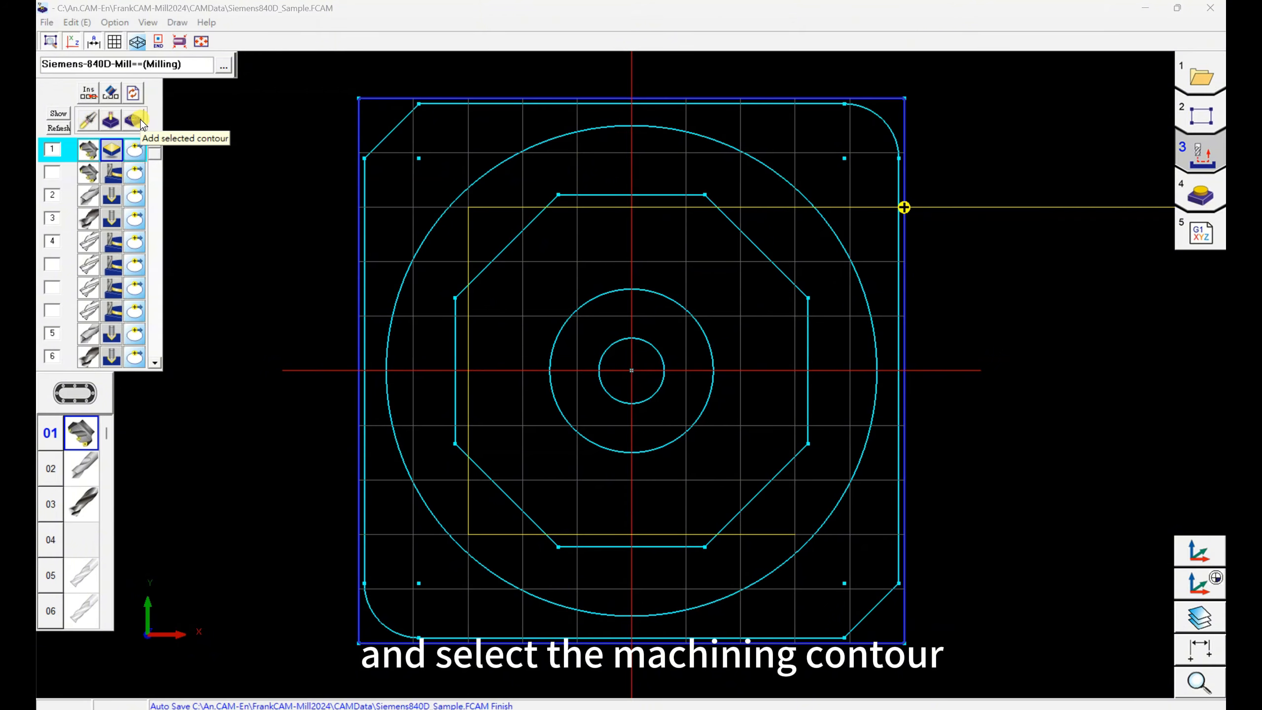
pyautogui.click(110, 150)
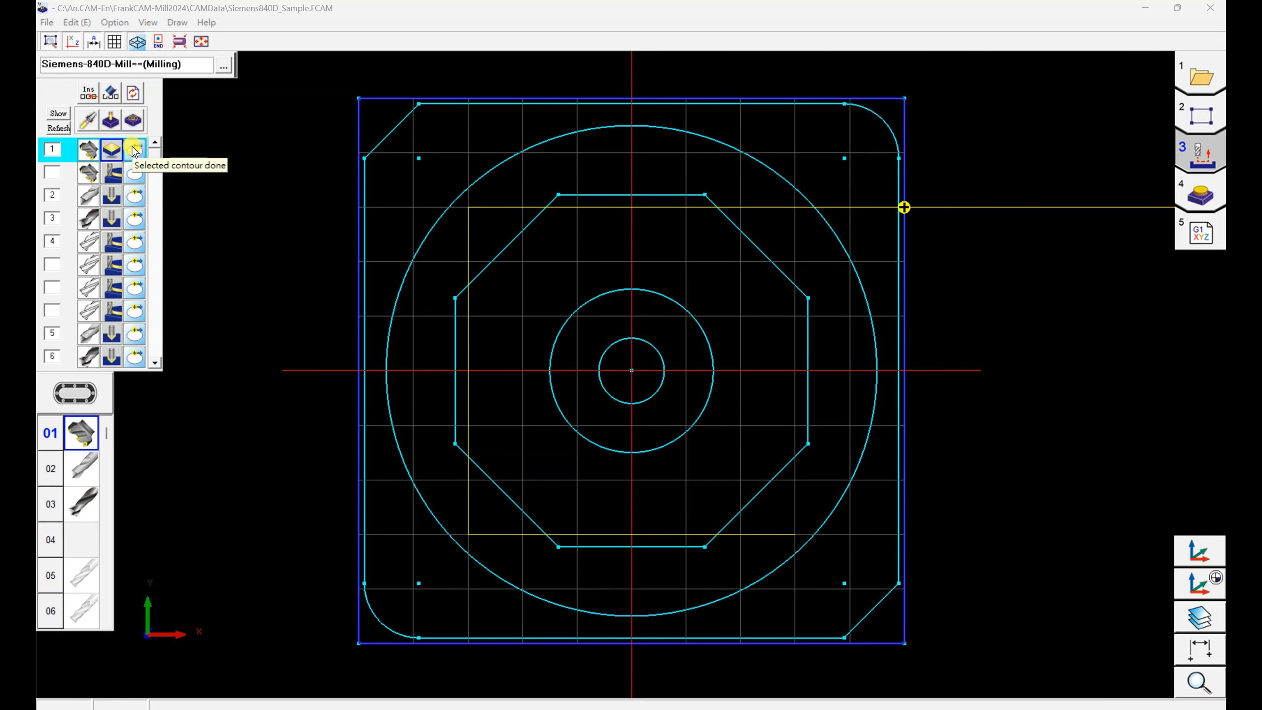
pyautogui.click(136, 154)
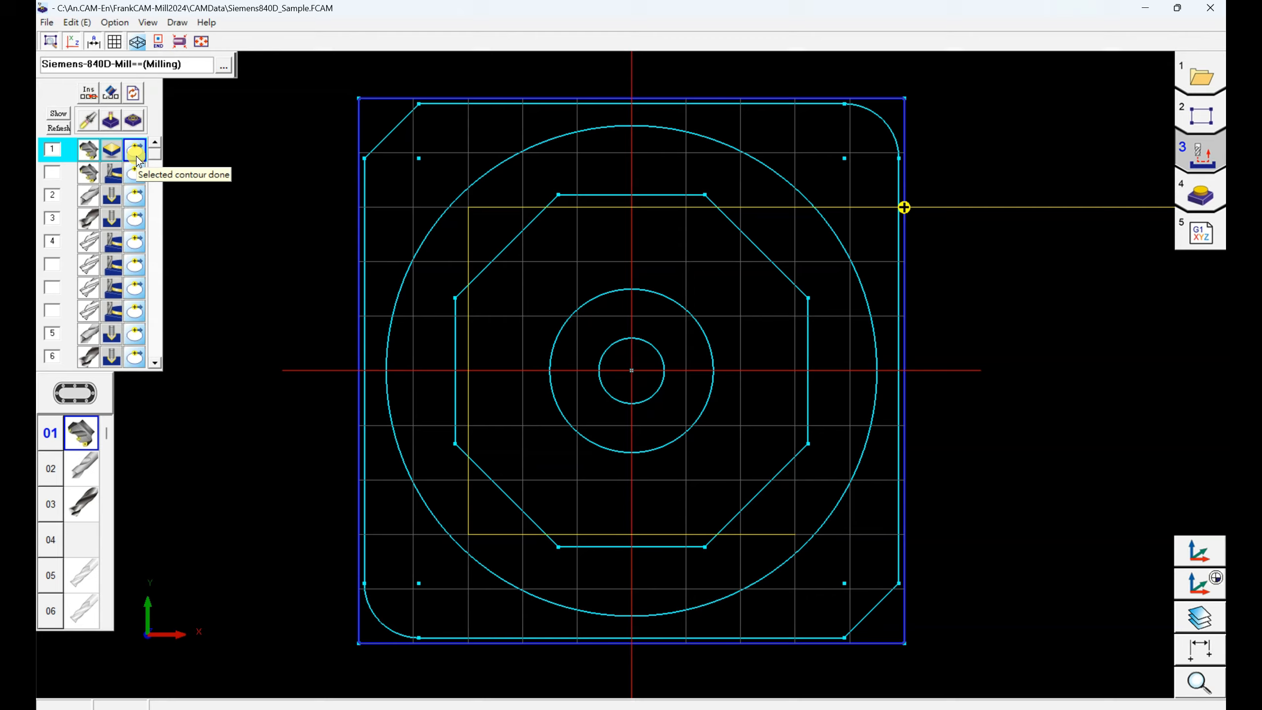
# - Clear the tool, milling type and contour from the spot-drilling operation numbered 2
pyautogui.click(90, 197)
pyautogui.click(110, 122)
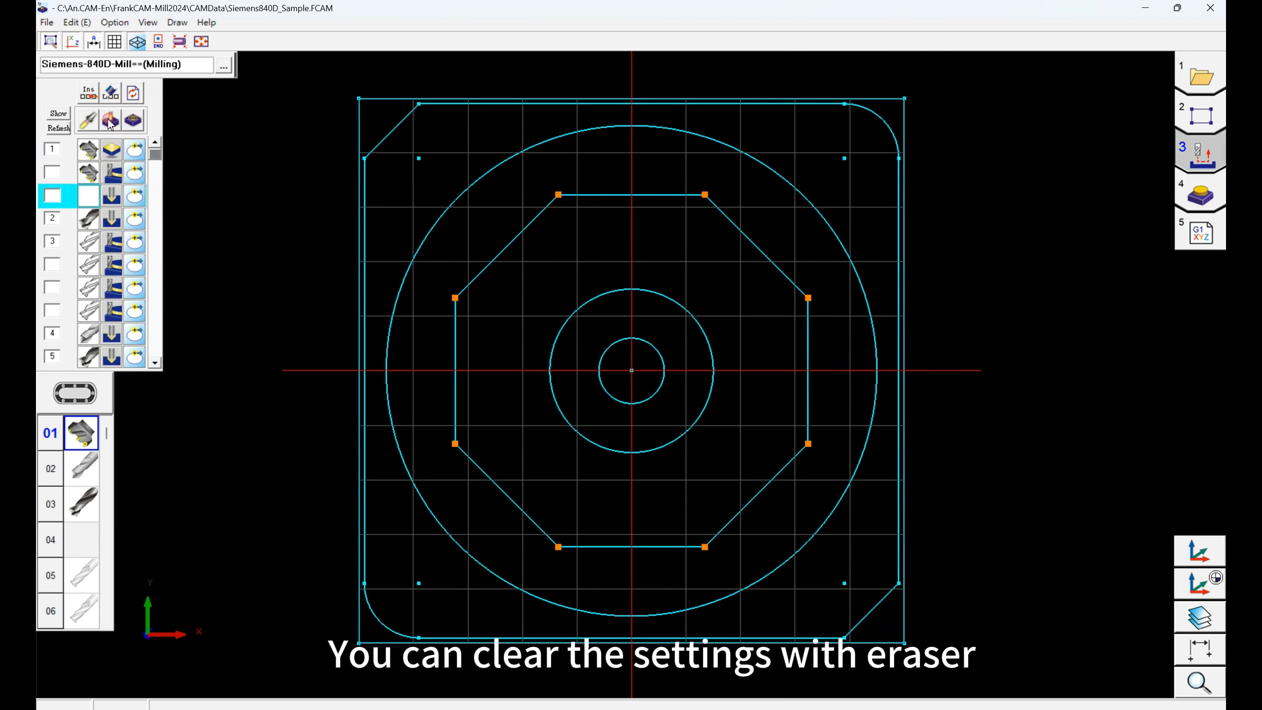
pyautogui.click(113, 191)
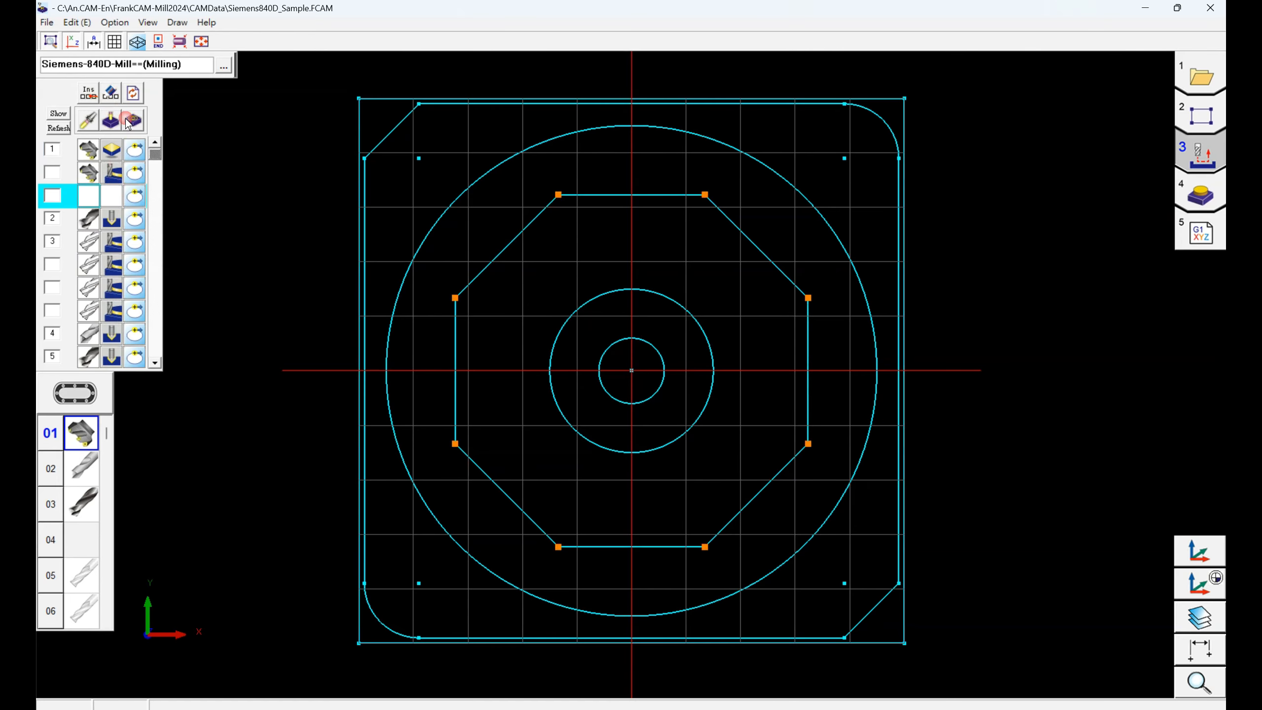
pyautogui.click(136, 195)
pyautogui.click(114, 96)
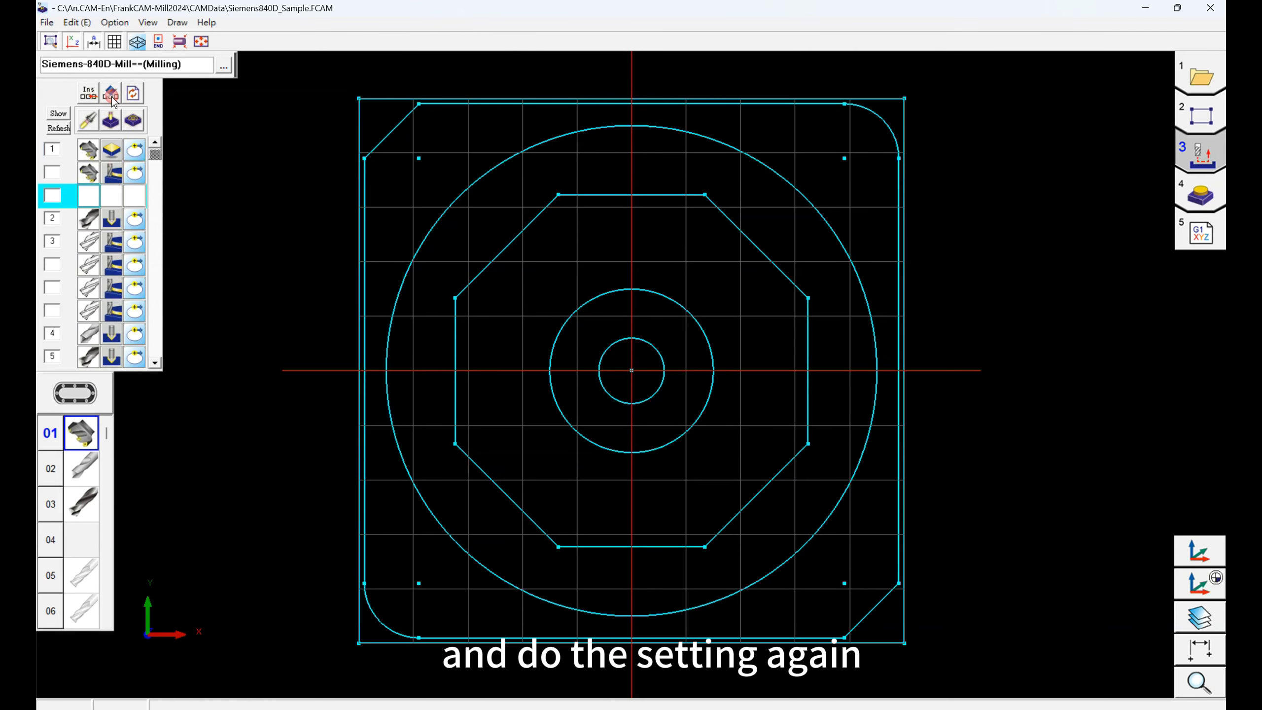
pyautogui.click(105, 173)
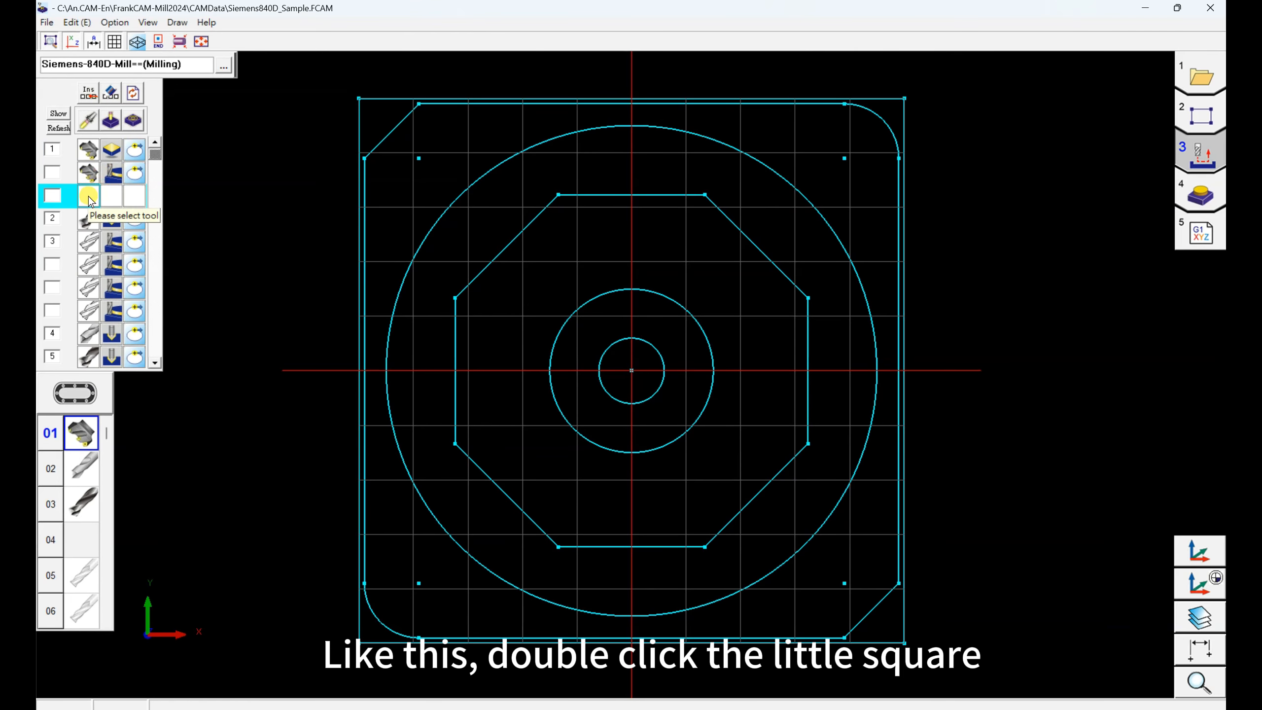
# - Assign tool T02 Drill(S)-A90-D12 to the emptied operation row and set it to 3.1 Drilling with the default CYCLE82 parameters
pyautogui.doubleClick(89, 195)
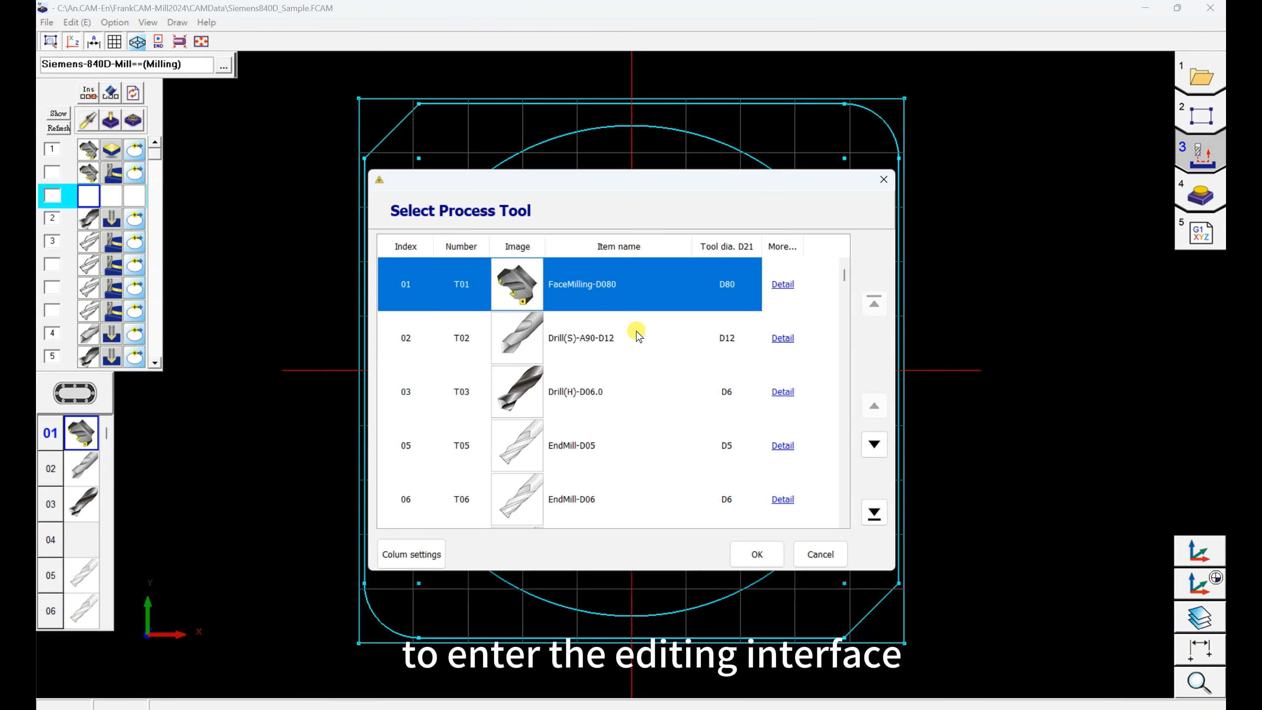
pyautogui.click(644, 350)
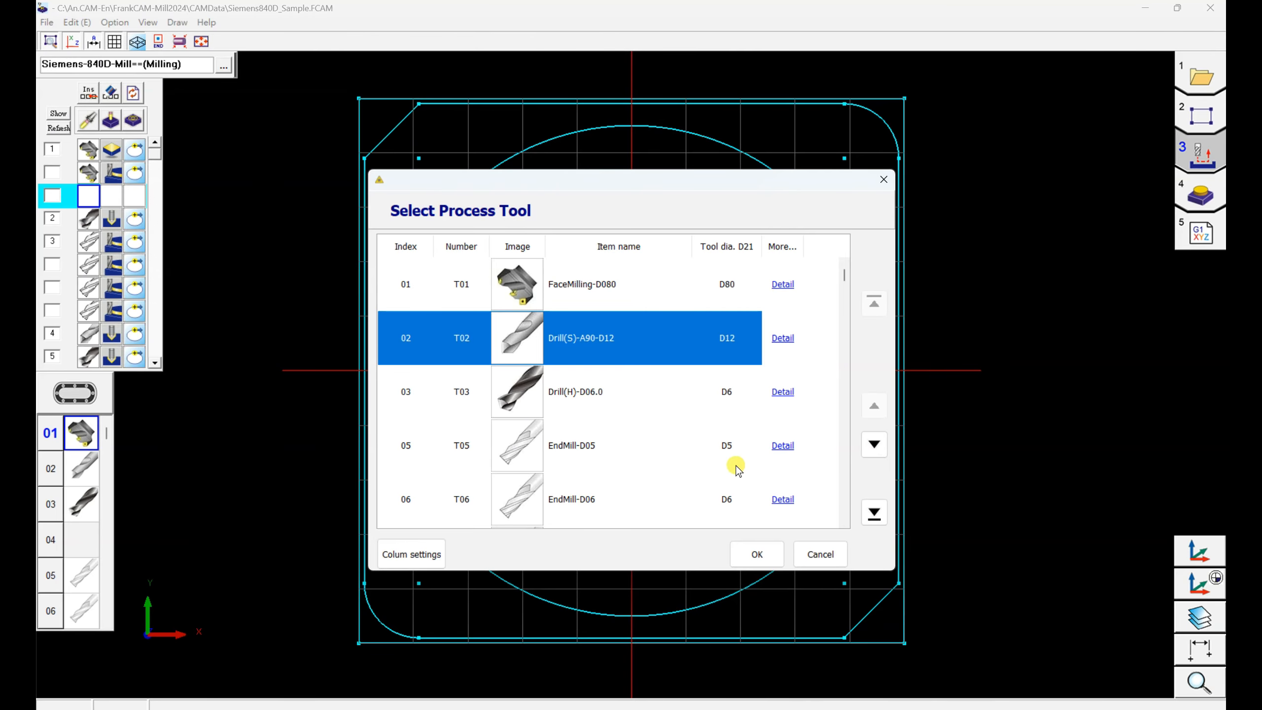
pyautogui.click(757, 554)
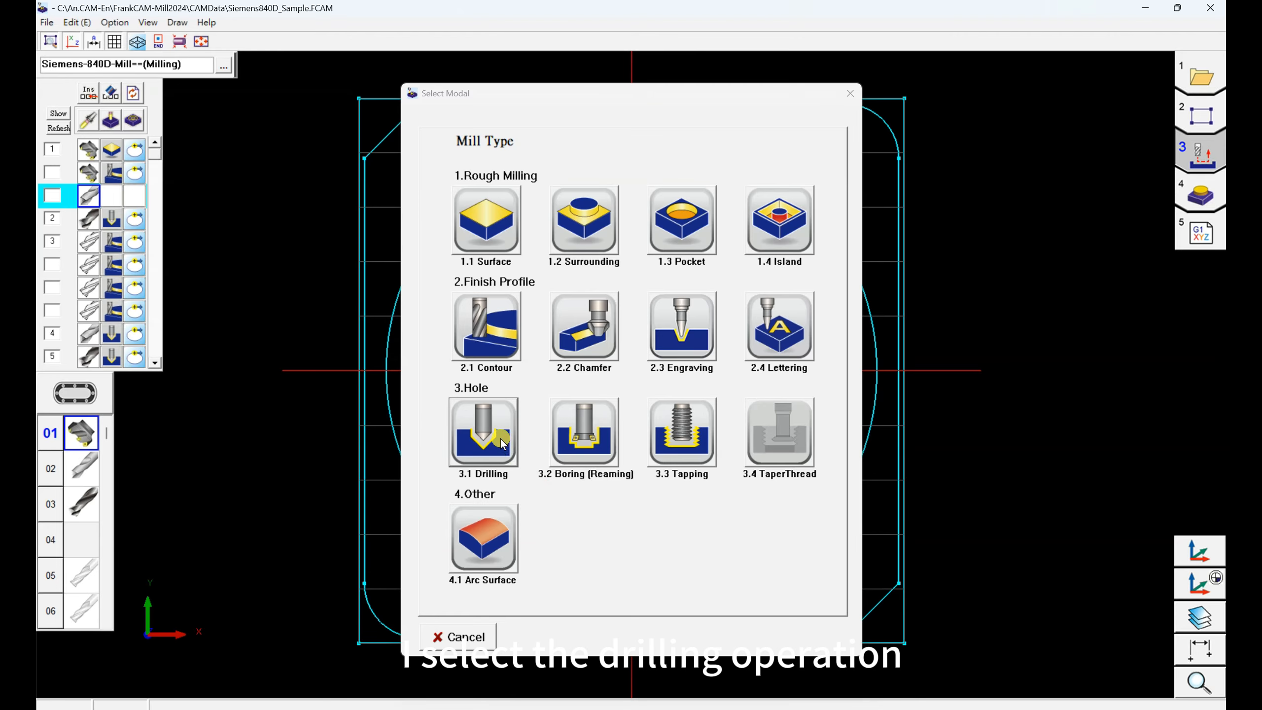
pyautogui.click(501, 441)
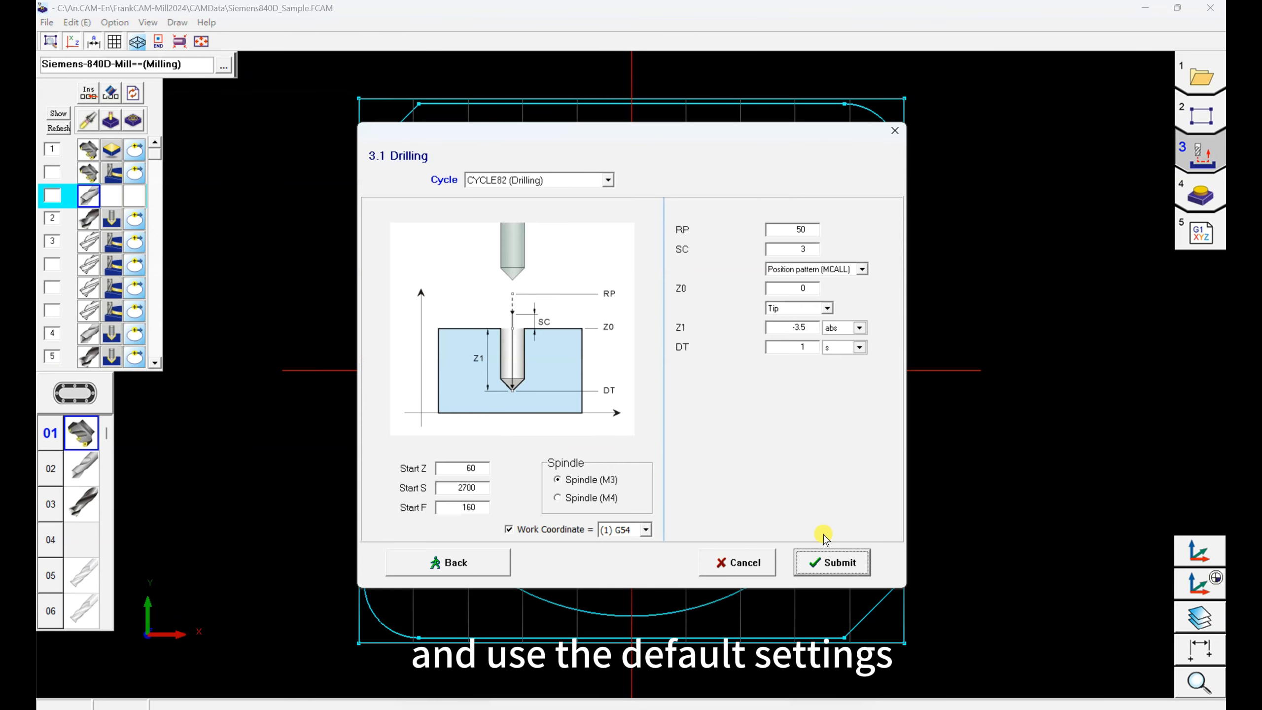
pyautogui.click(852, 564)
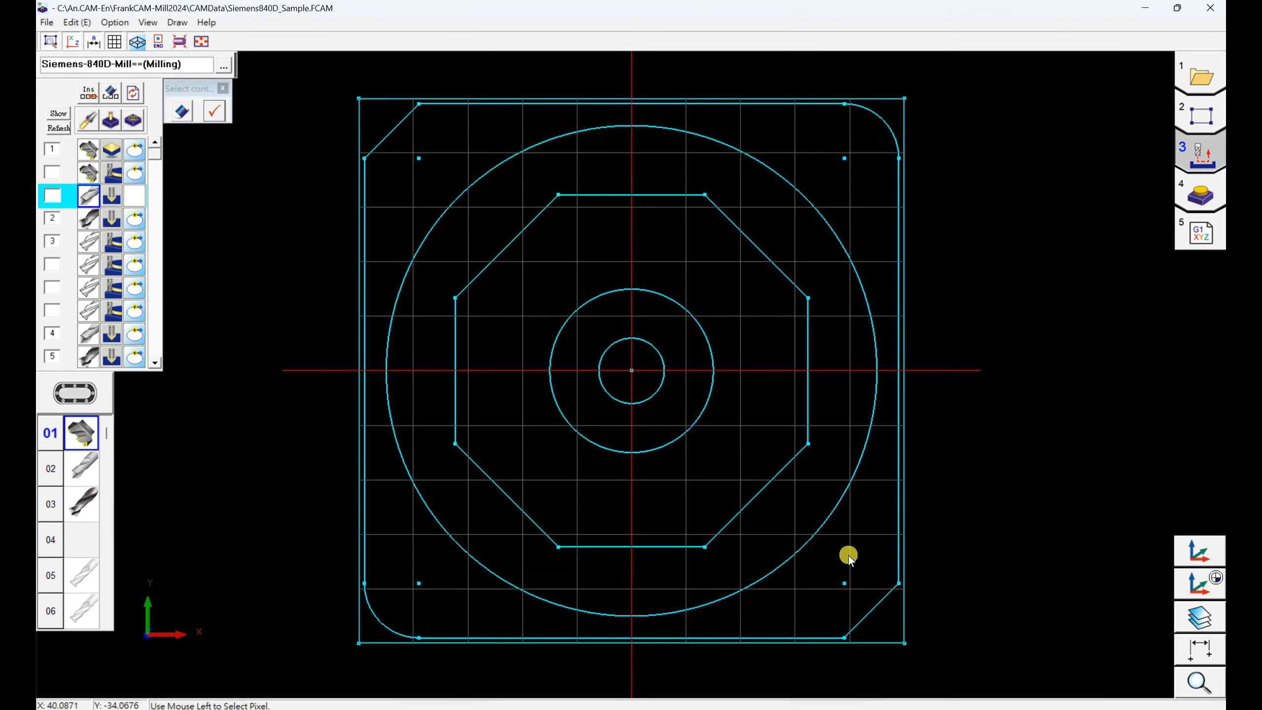
# - Select the eight corner points of the octagon as drilling positions and confirm the contour
pyautogui.click(558, 195)
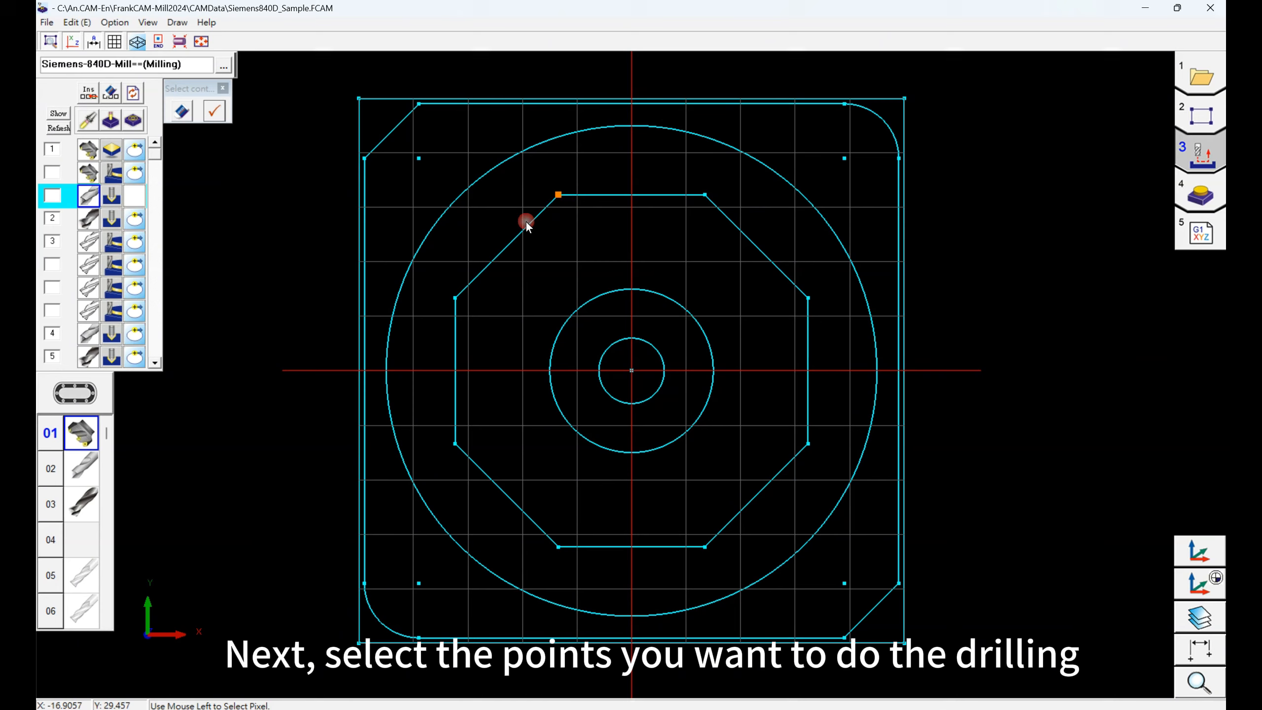
pyautogui.click(455, 298)
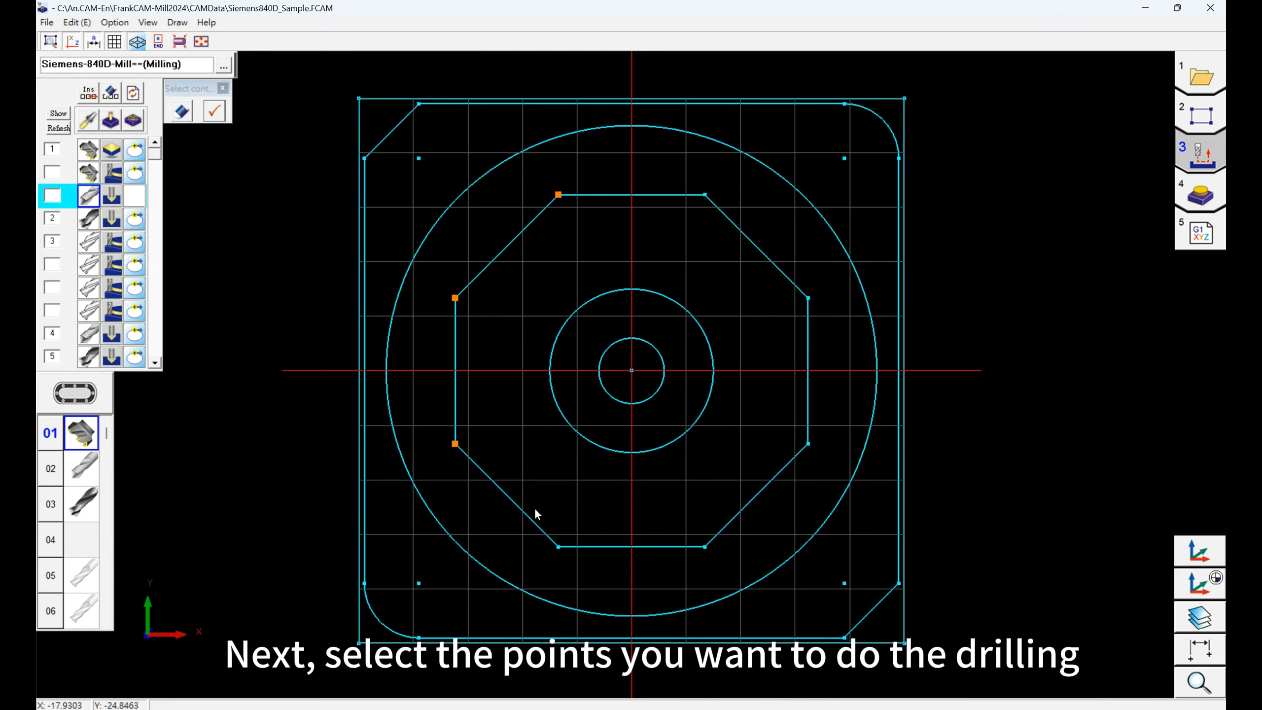
pyautogui.click(558, 547)
pyautogui.click(558, 546)
pyautogui.click(810, 445)
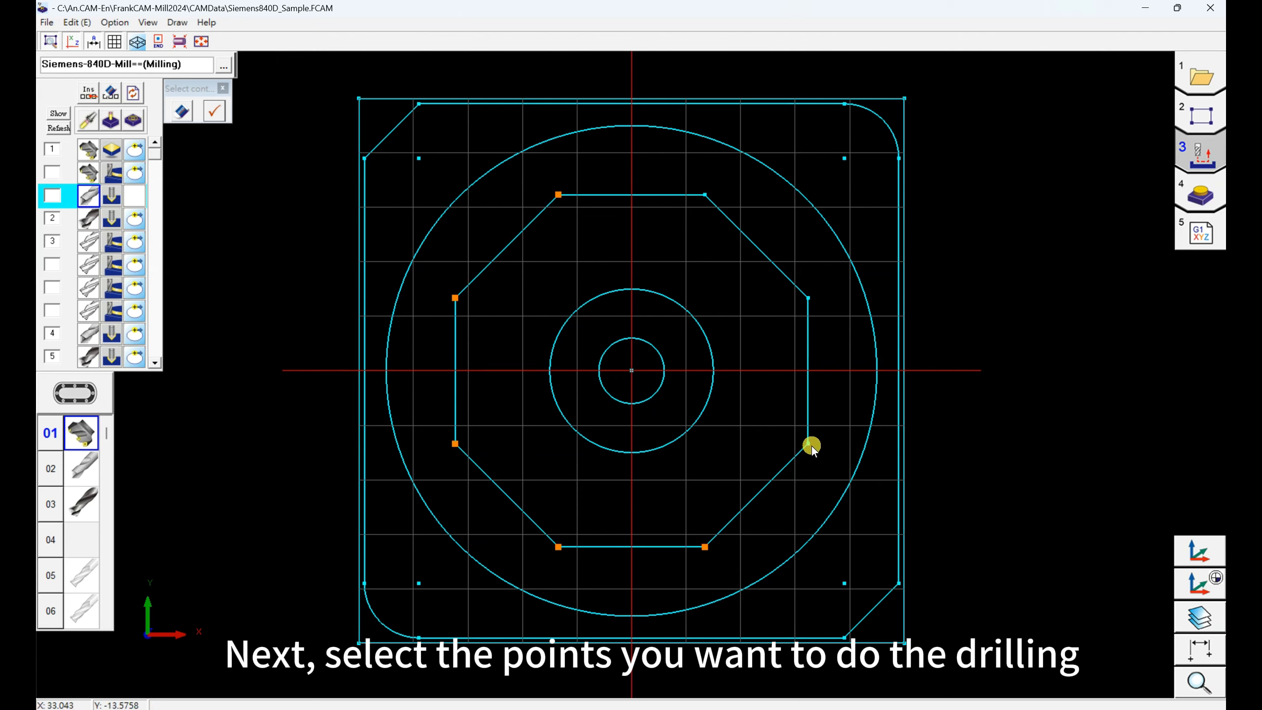
pyautogui.click(809, 298)
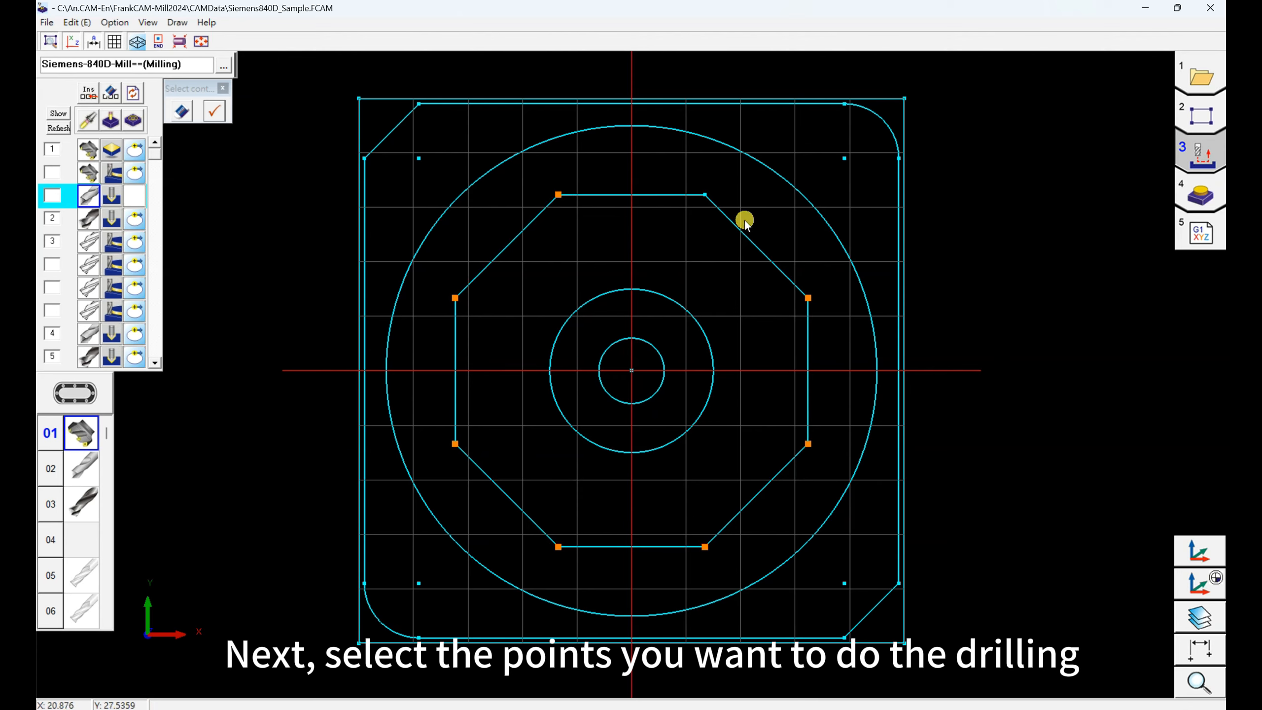
pyautogui.click(706, 194)
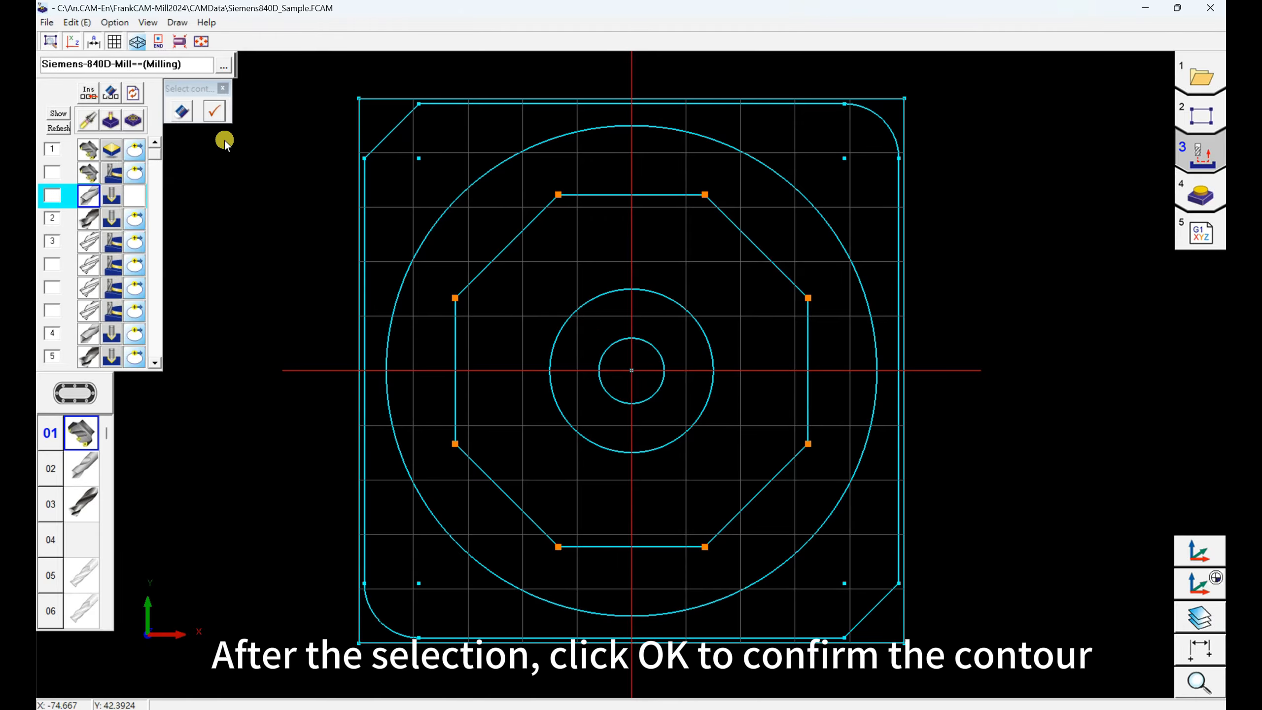
pyautogui.click(215, 114)
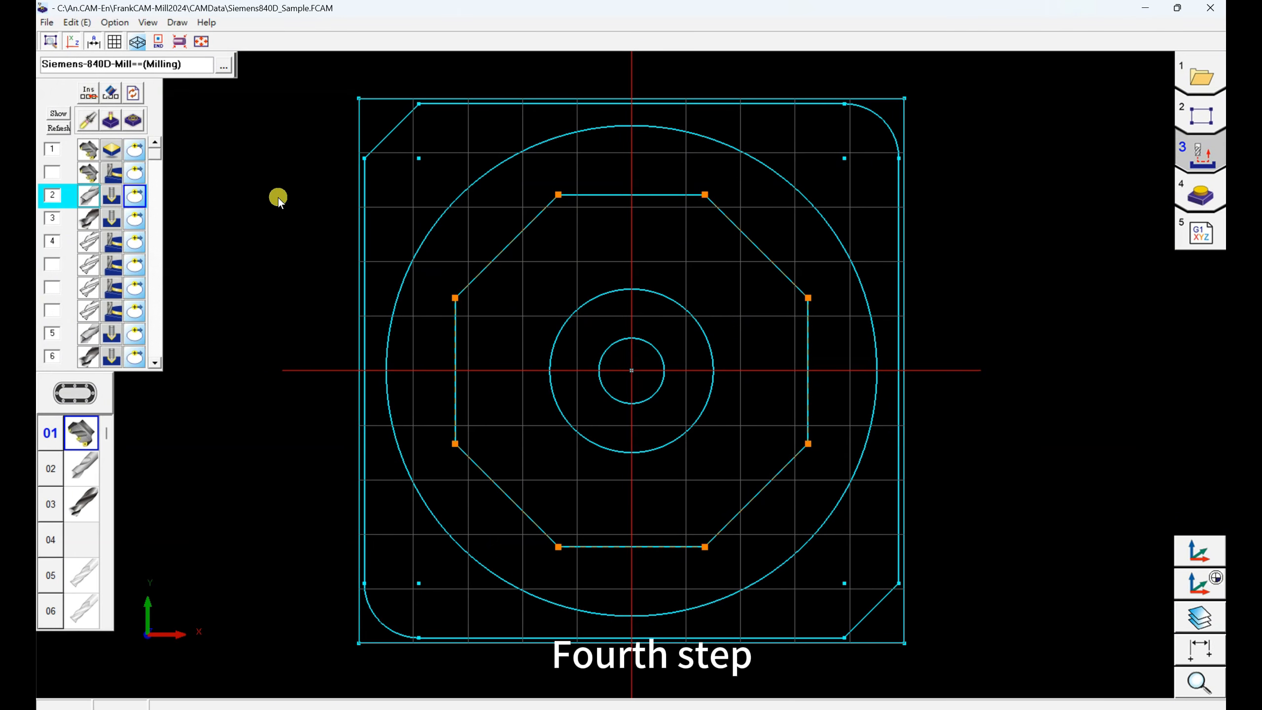
# - Launch the machining simulation, start the program cycle and slow the simulation speed to 10%
pyautogui.click(1199, 195)
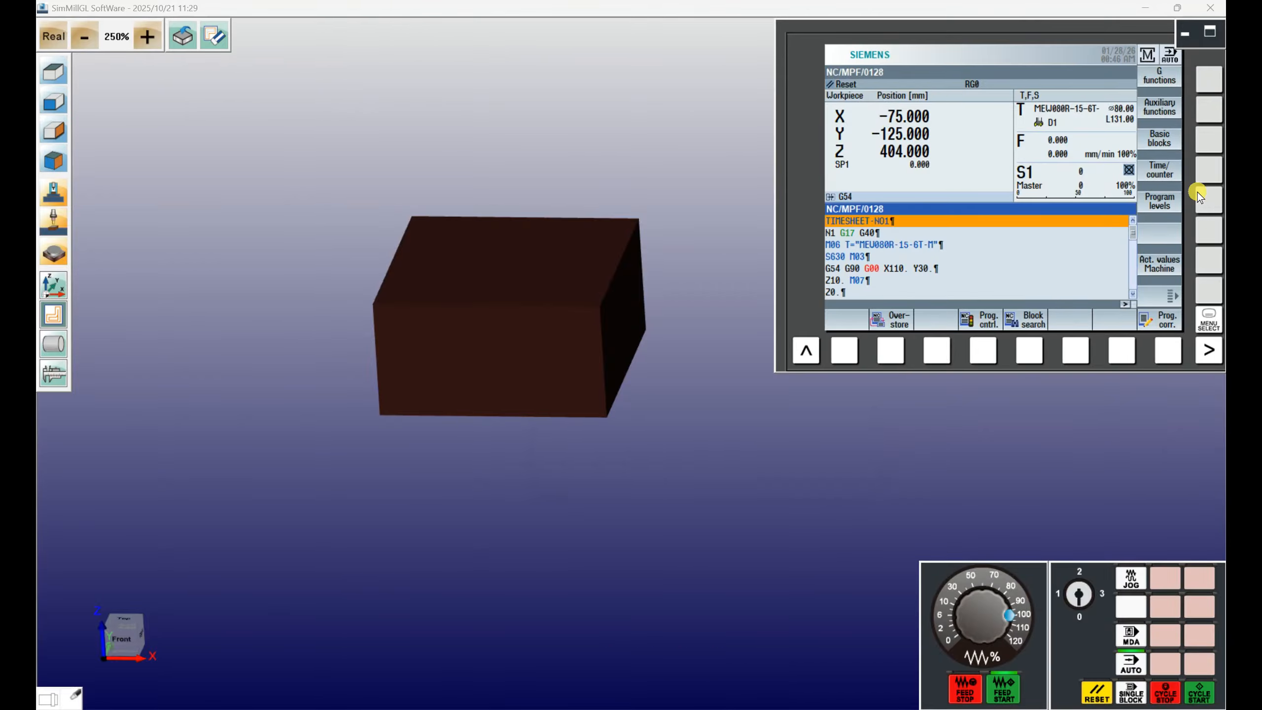
pyautogui.click(1199, 695)
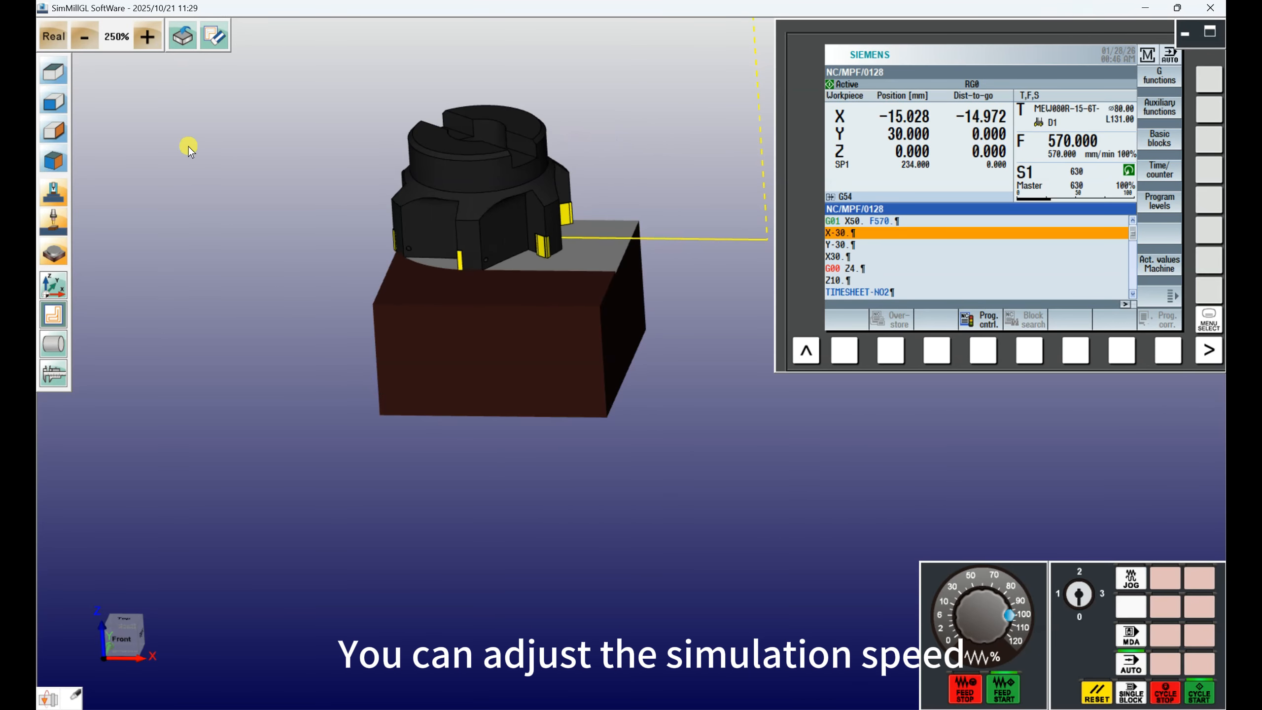
pyautogui.click(85, 38)
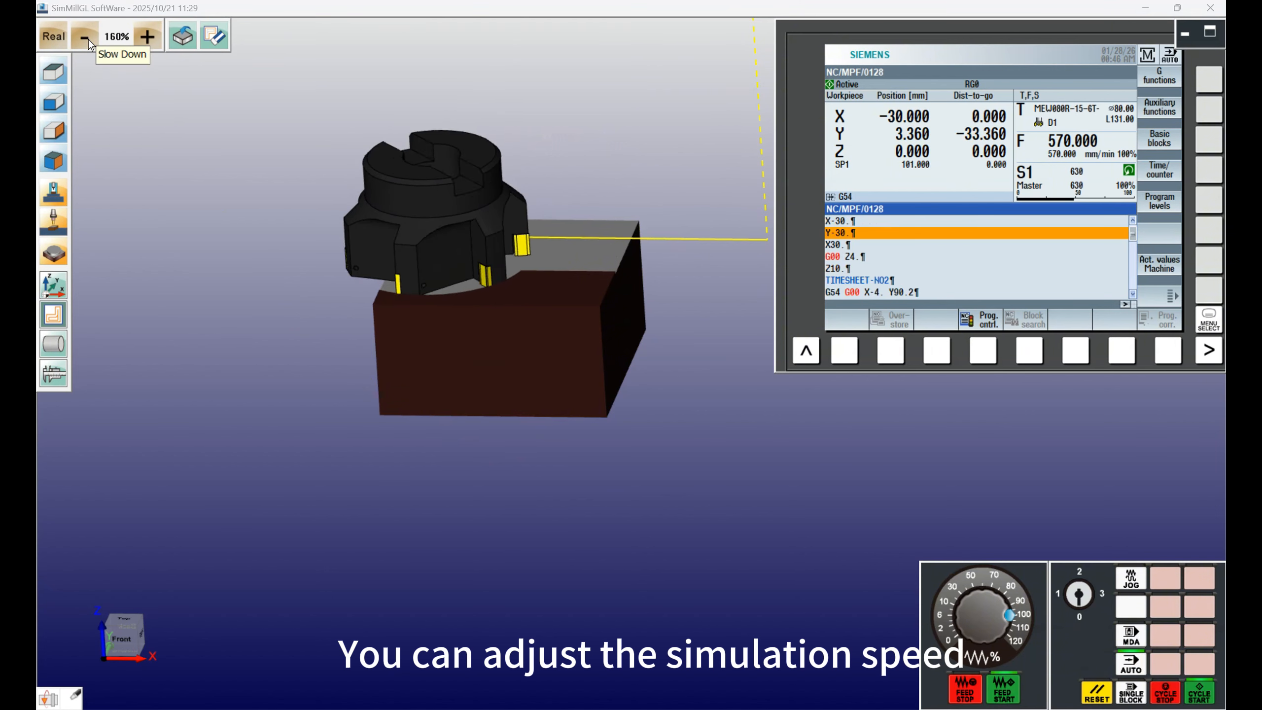
pyautogui.click(85, 38)
pyautogui.click(86, 38)
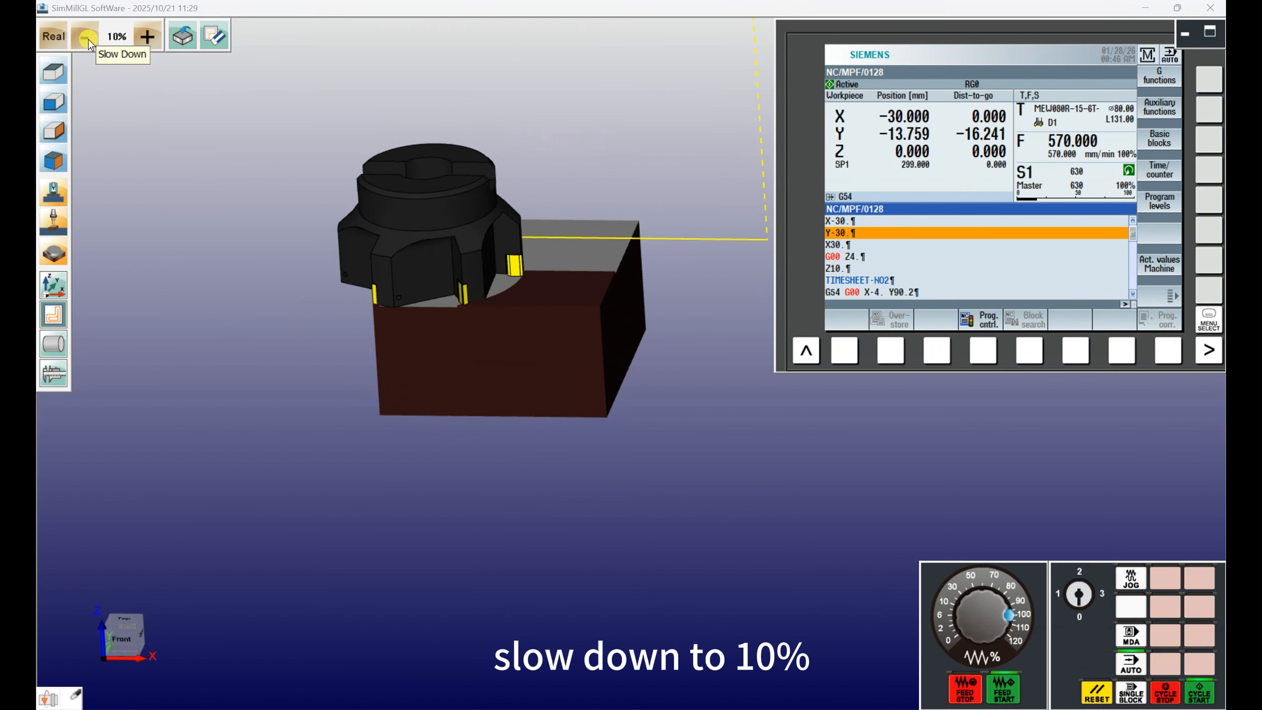
# - Raise the simulation speed up to MAX and bring it back down to 900%
pyautogui.click(148, 44)
pyautogui.click(148, 44)
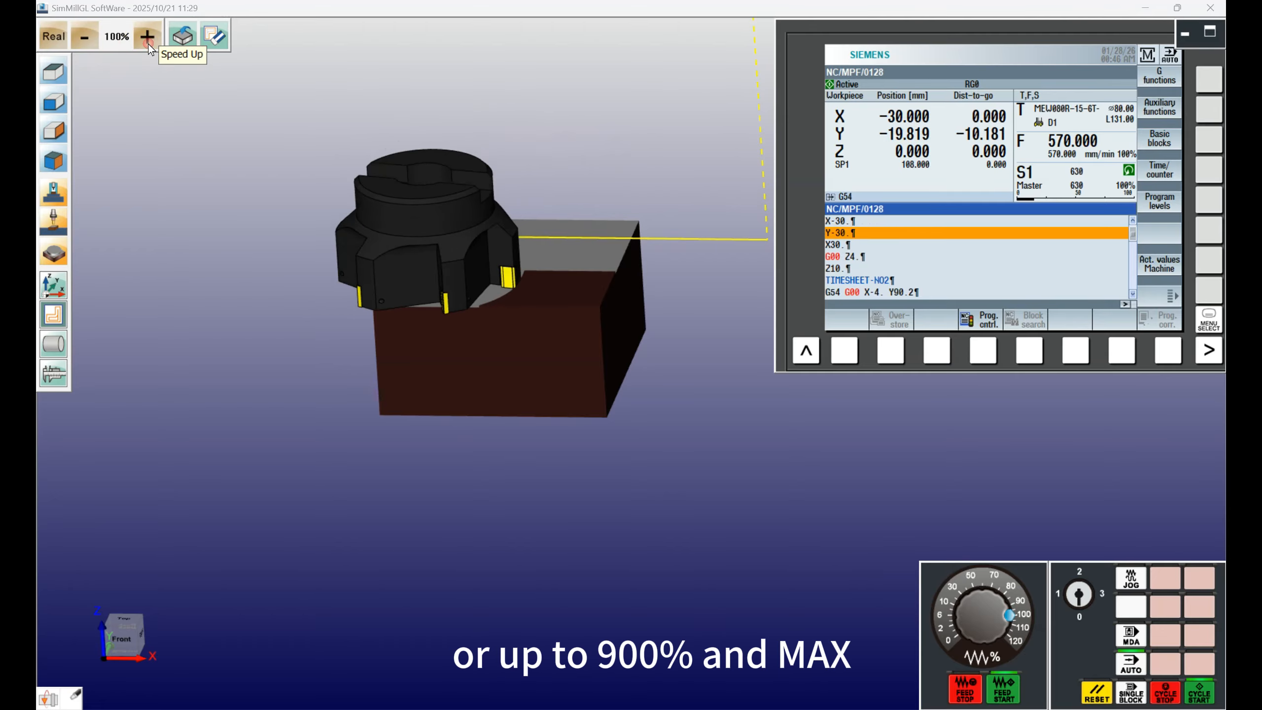
pyautogui.click(148, 44)
pyautogui.click(148, 44)
pyautogui.click(148, 44)
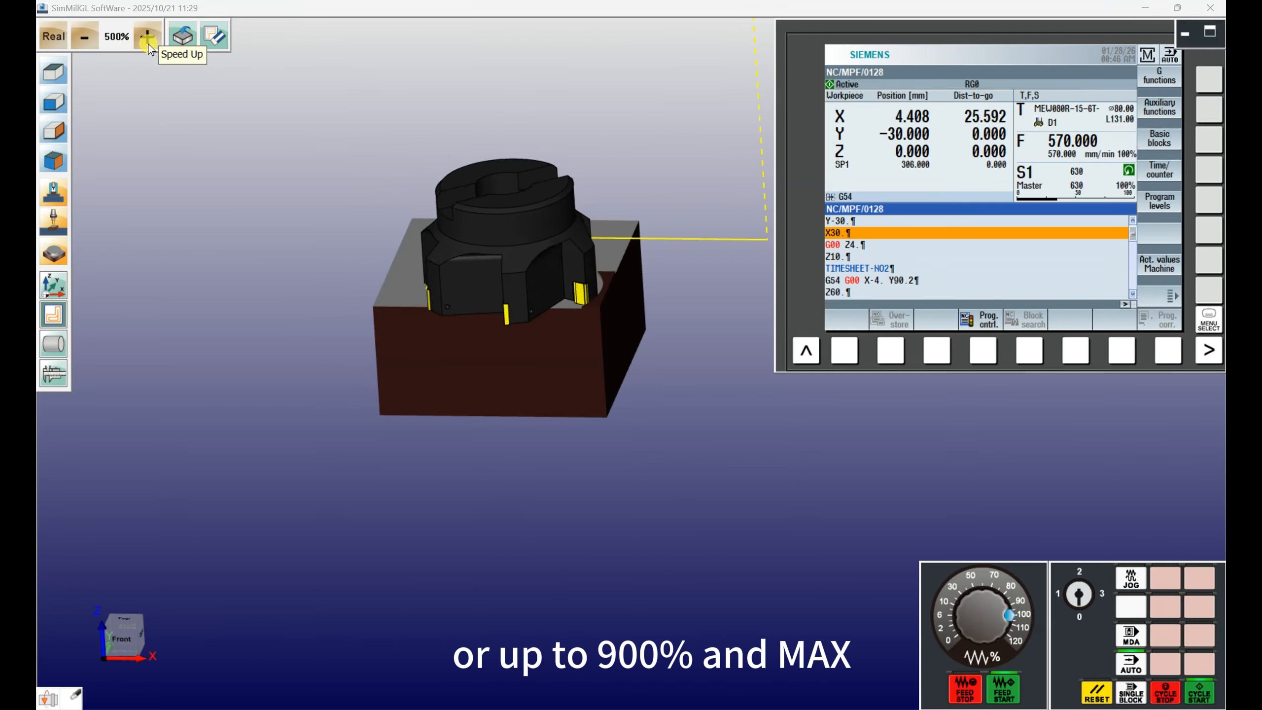
pyautogui.click(148, 43)
pyautogui.click(148, 44)
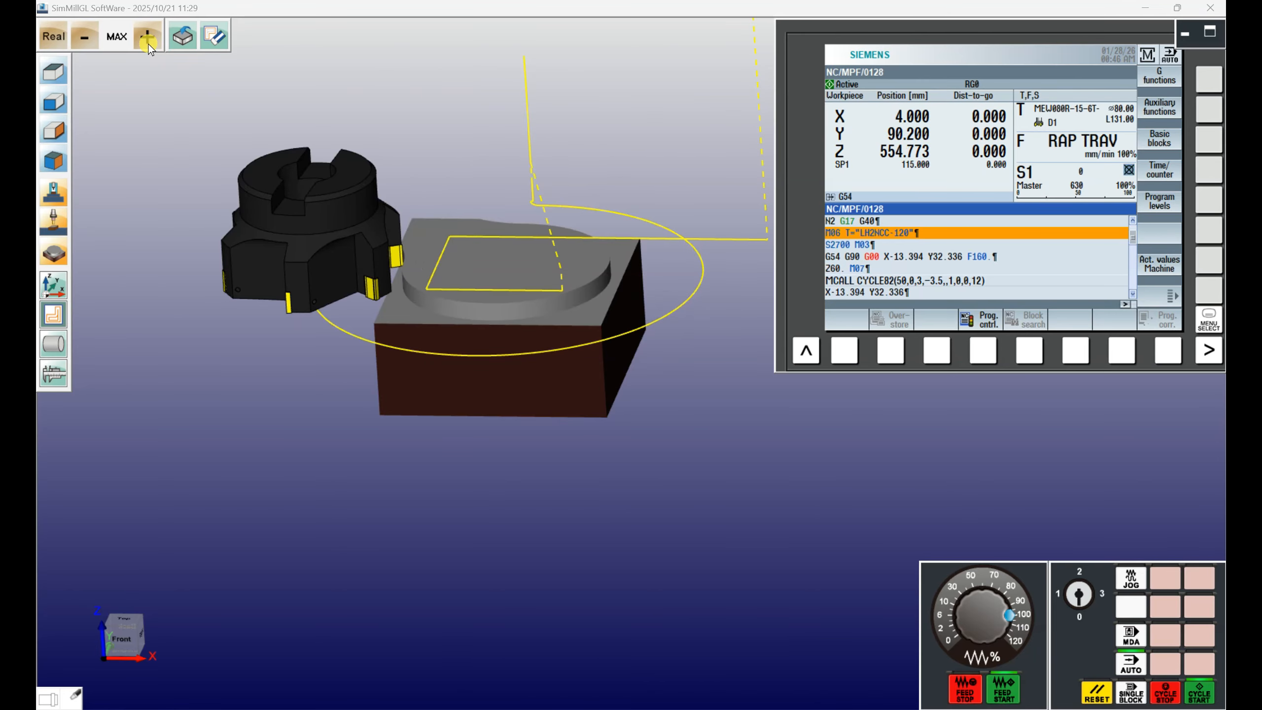
pyautogui.click(81, 37)
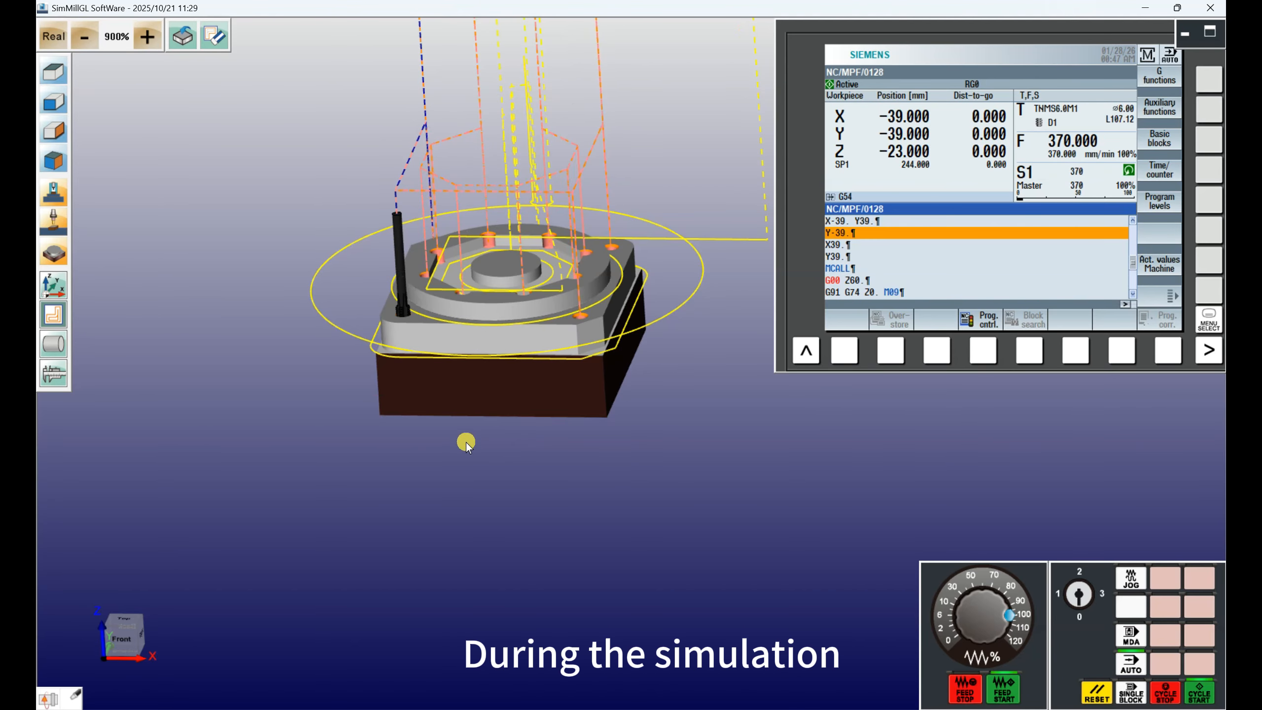
# - View the running simulation from the top, front, side and ISO directions
pyautogui.click(55, 72)
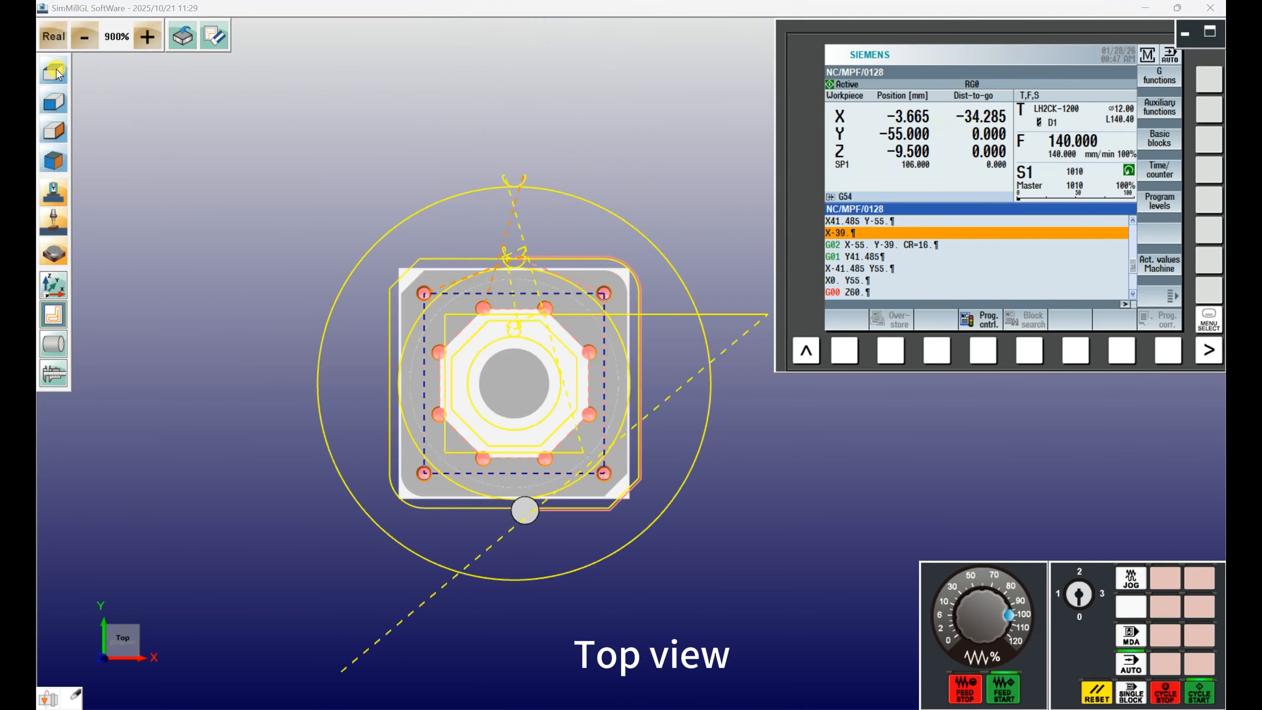
pyautogui.click(56, 105)
pyautogui.click(52, 138)
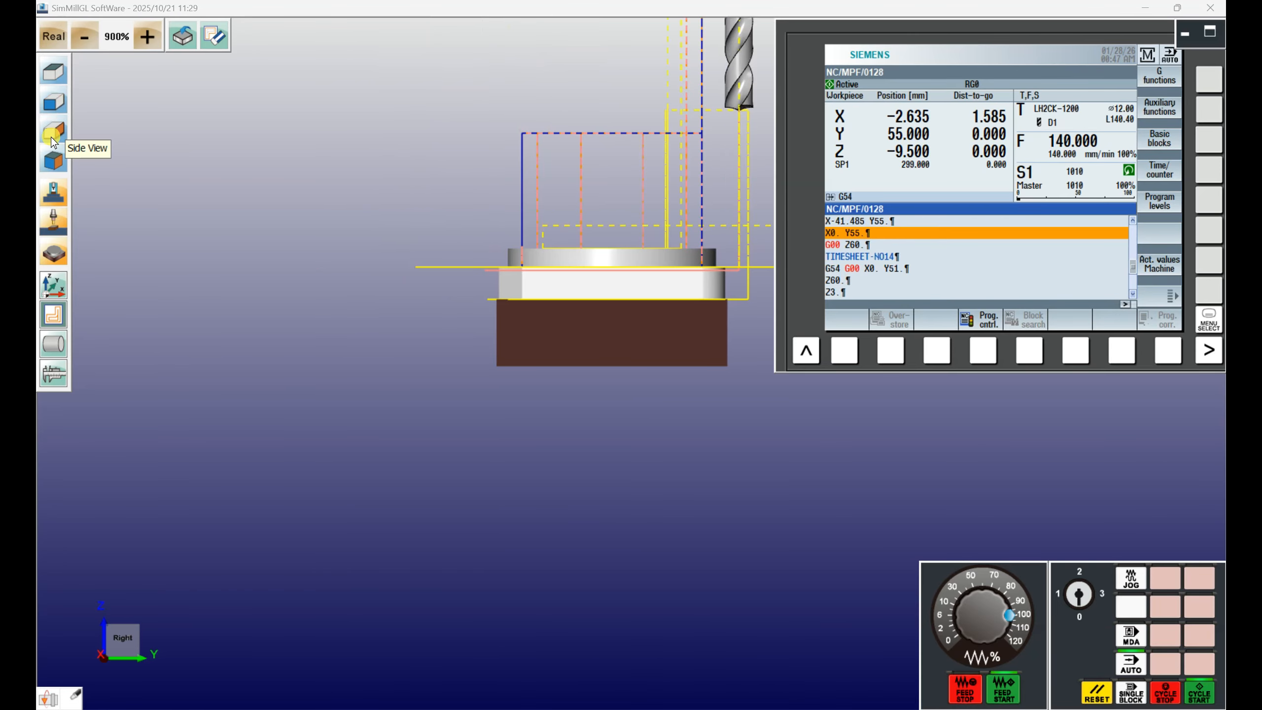
pyautogui.click(56, 169)
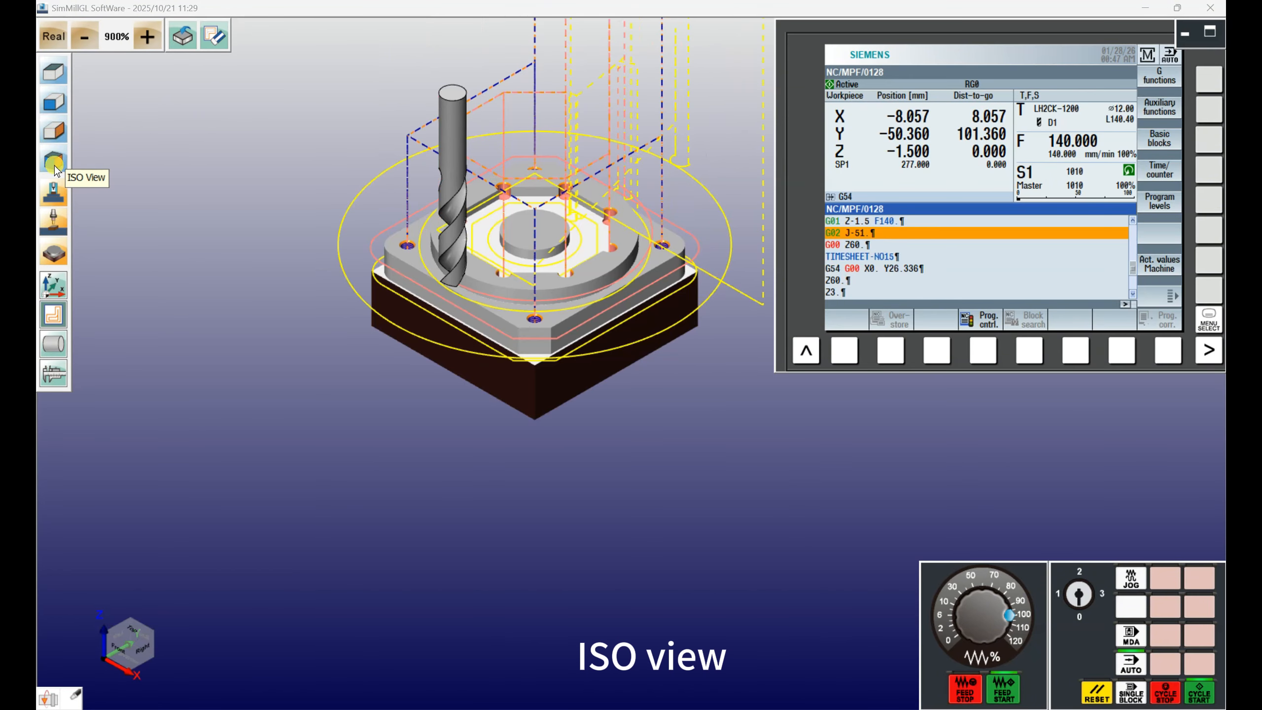
# - View the running simulation in the Machine, Table and Material views
pyautogui.click(53, 194)
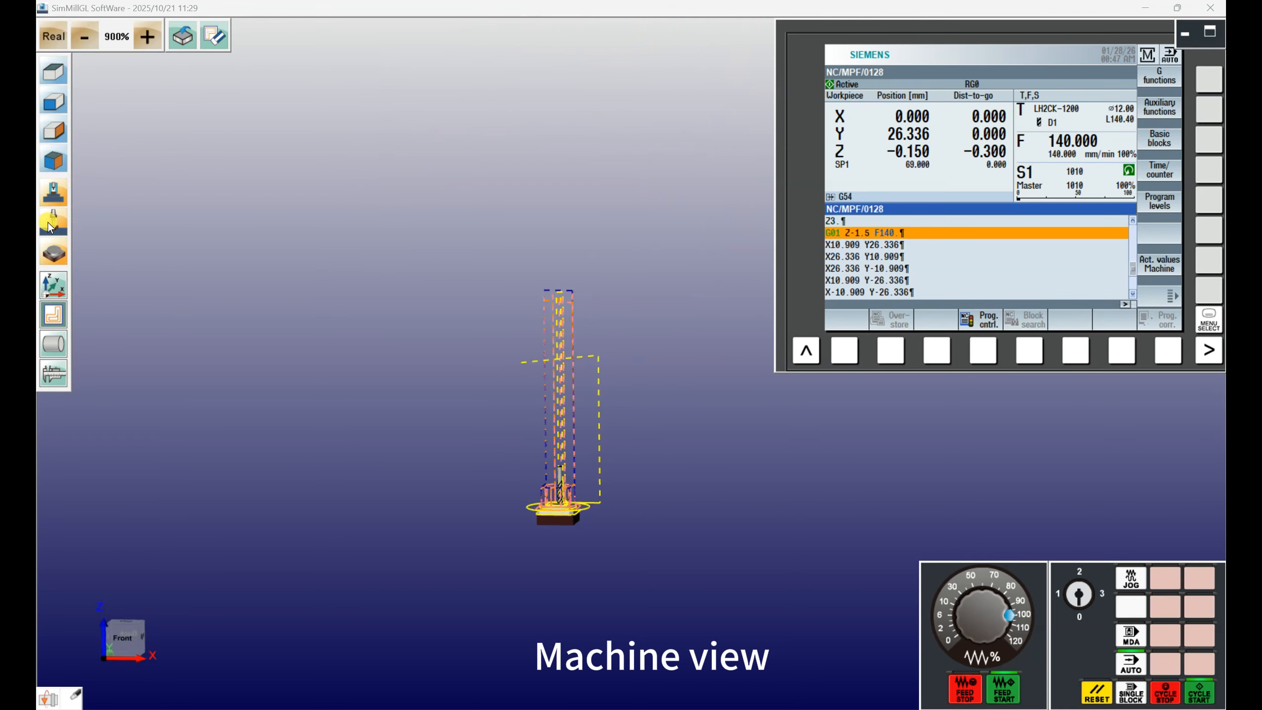
pyautogui.click(51, 224)
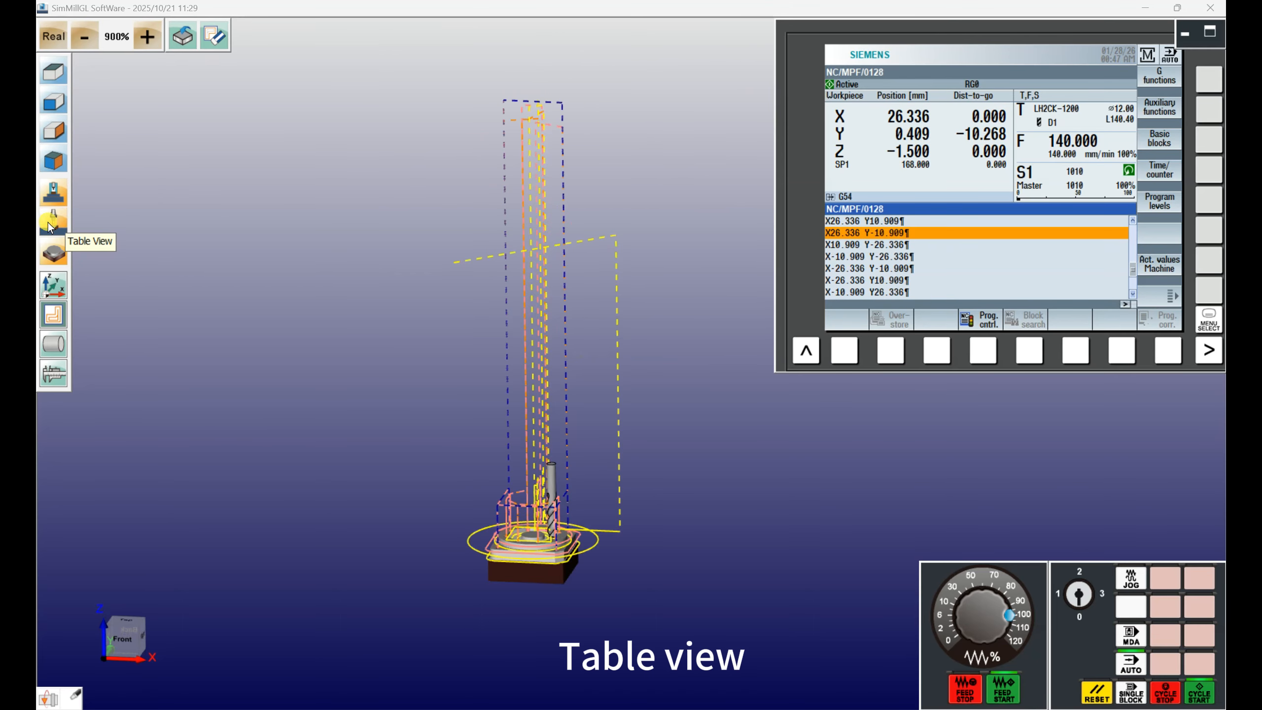
pyautogui.click(52, 253)
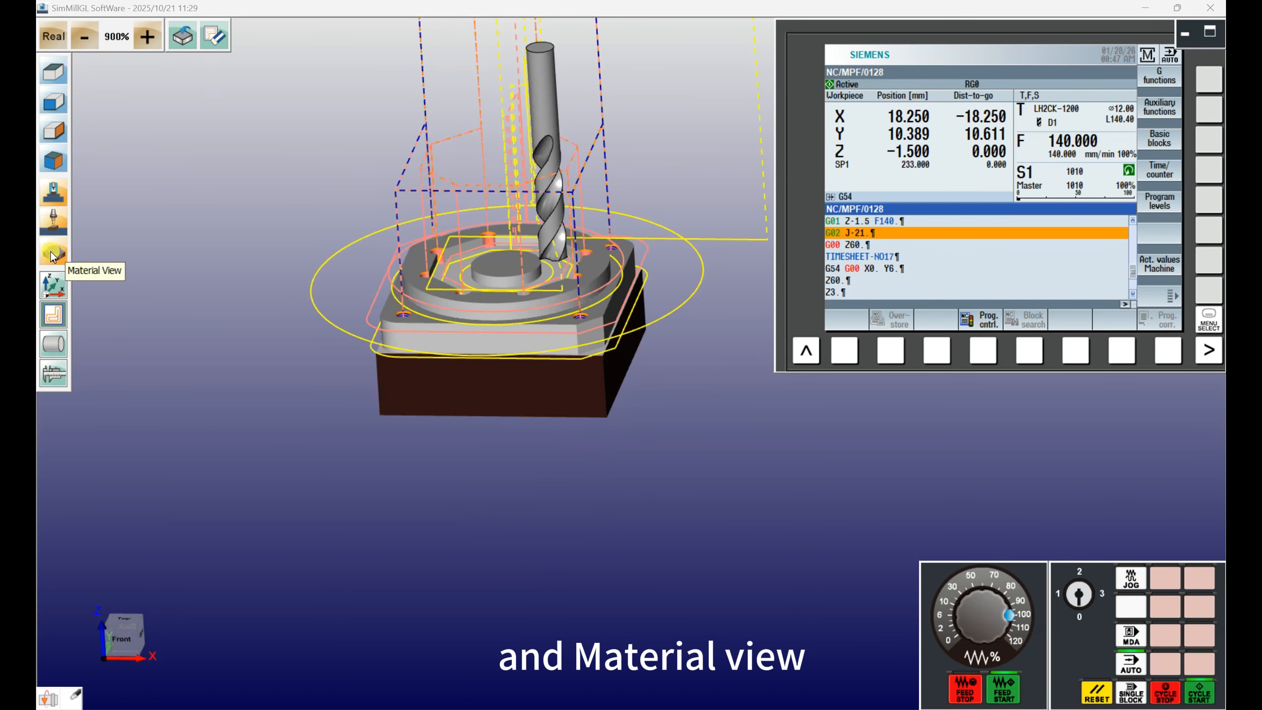
# - Hide the tool path in the simulation, display it again and close the simulator
pyautogui.click(53, 317)
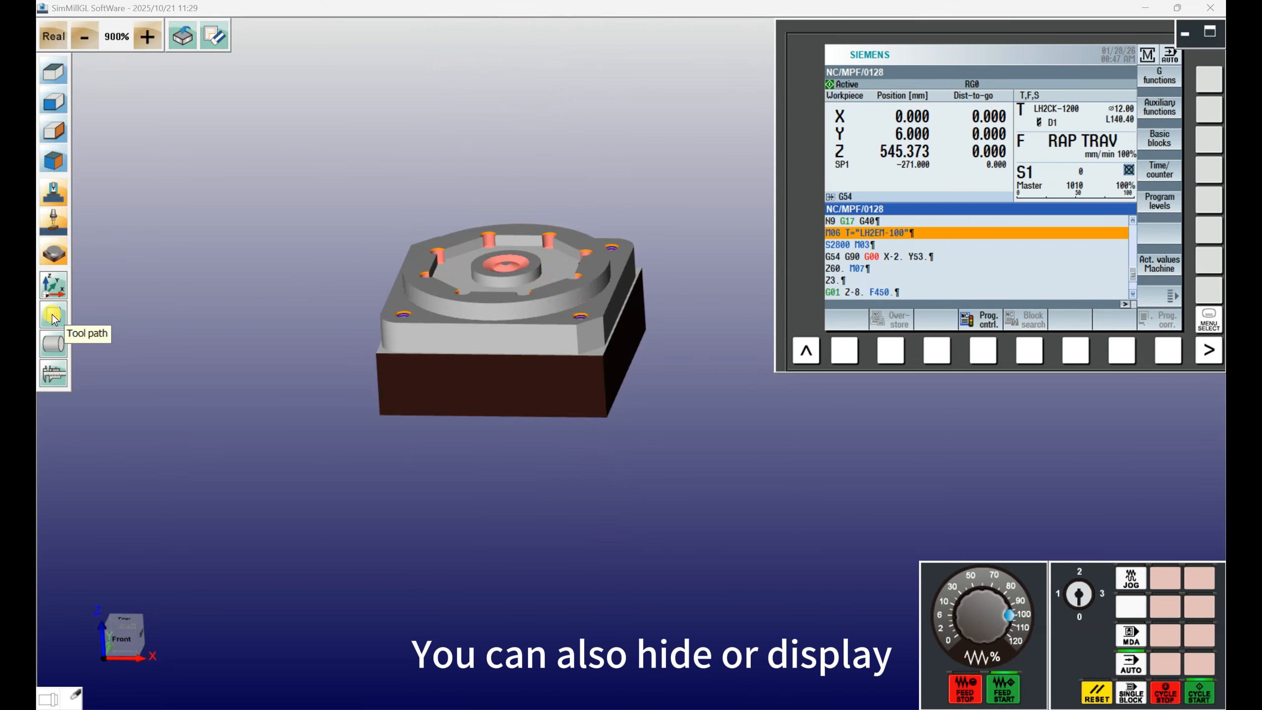
pyautogui.click(53, 317)
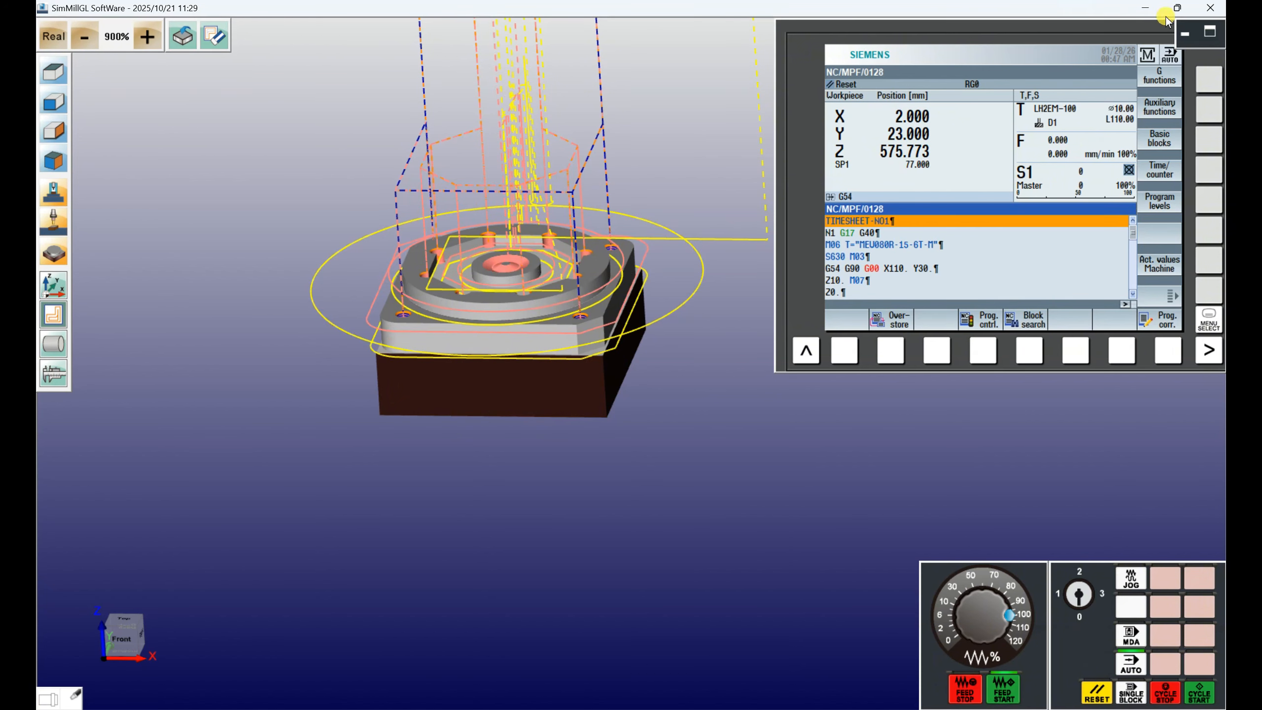
pyautogui.click(1211, 8)
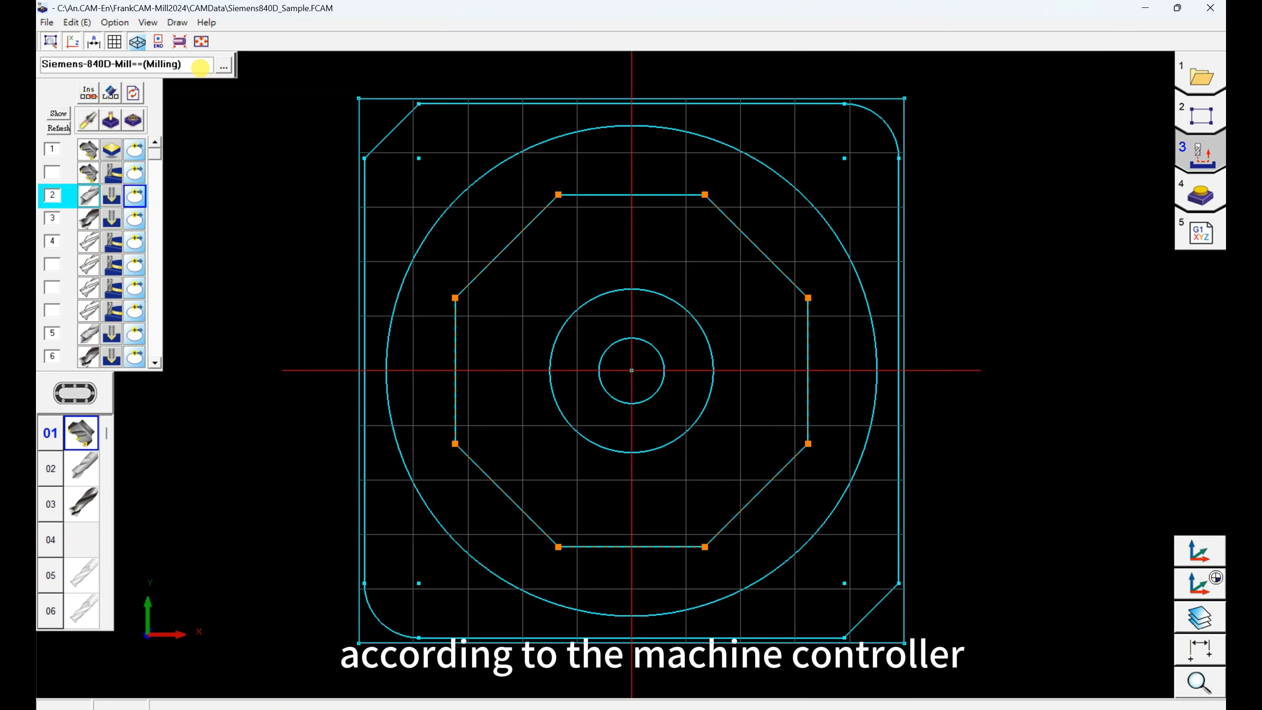
# - Check the CNC program's output path, program number and operation list, generate the NC code for all operations and review it to the end
pyautogui.click(1191, 231)
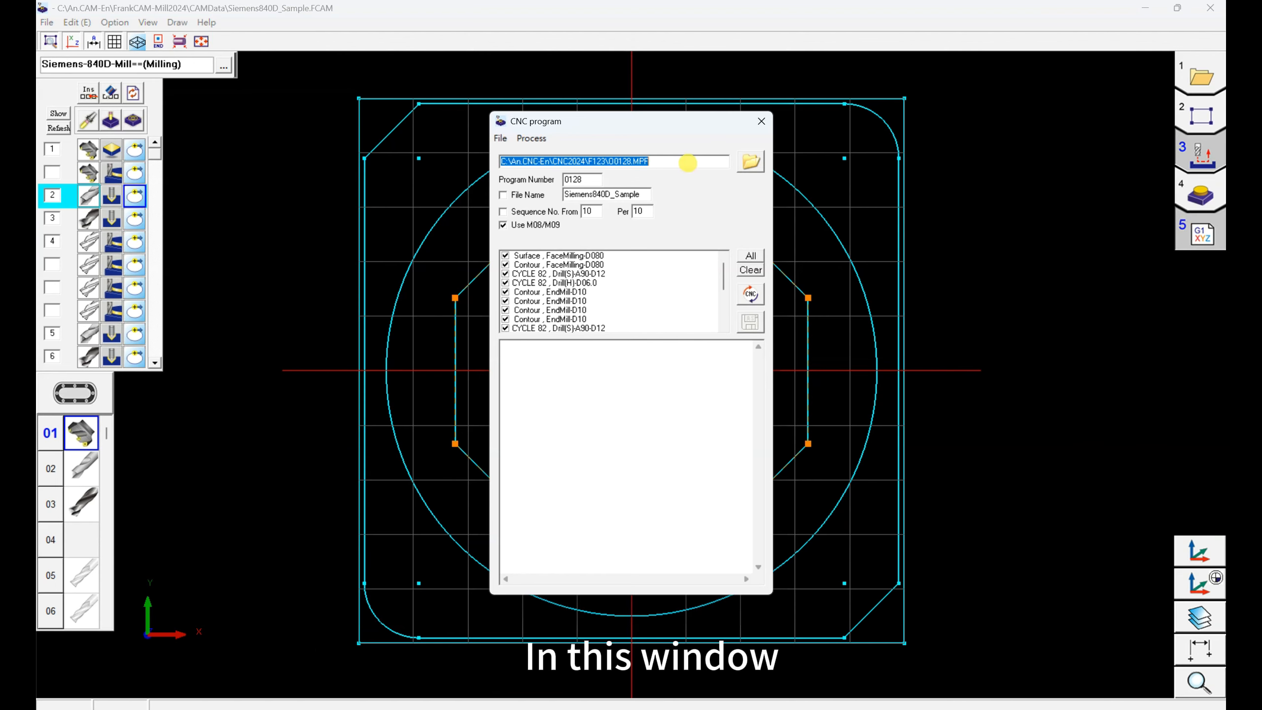
pyautogui.click(688, 163)
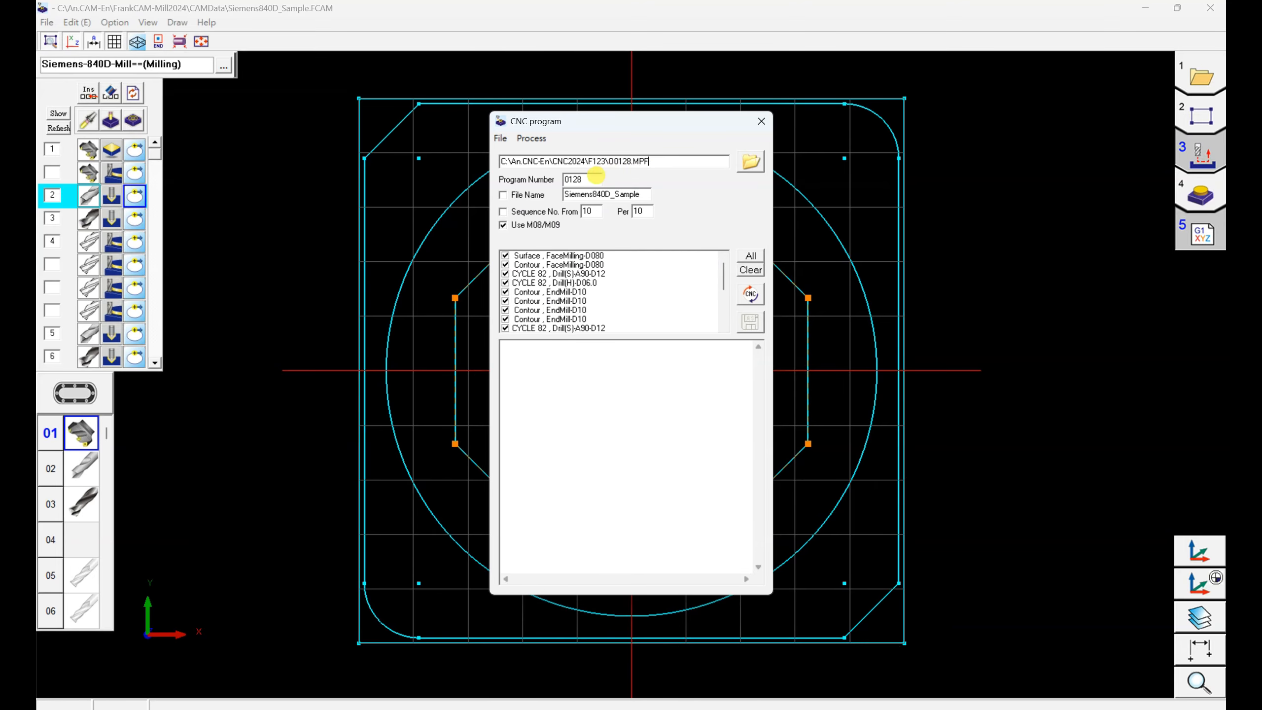
pyautogui.click(594, 177)
pyautogui.moveTo(727, 279); pyautogui.dragTo(728, 316)
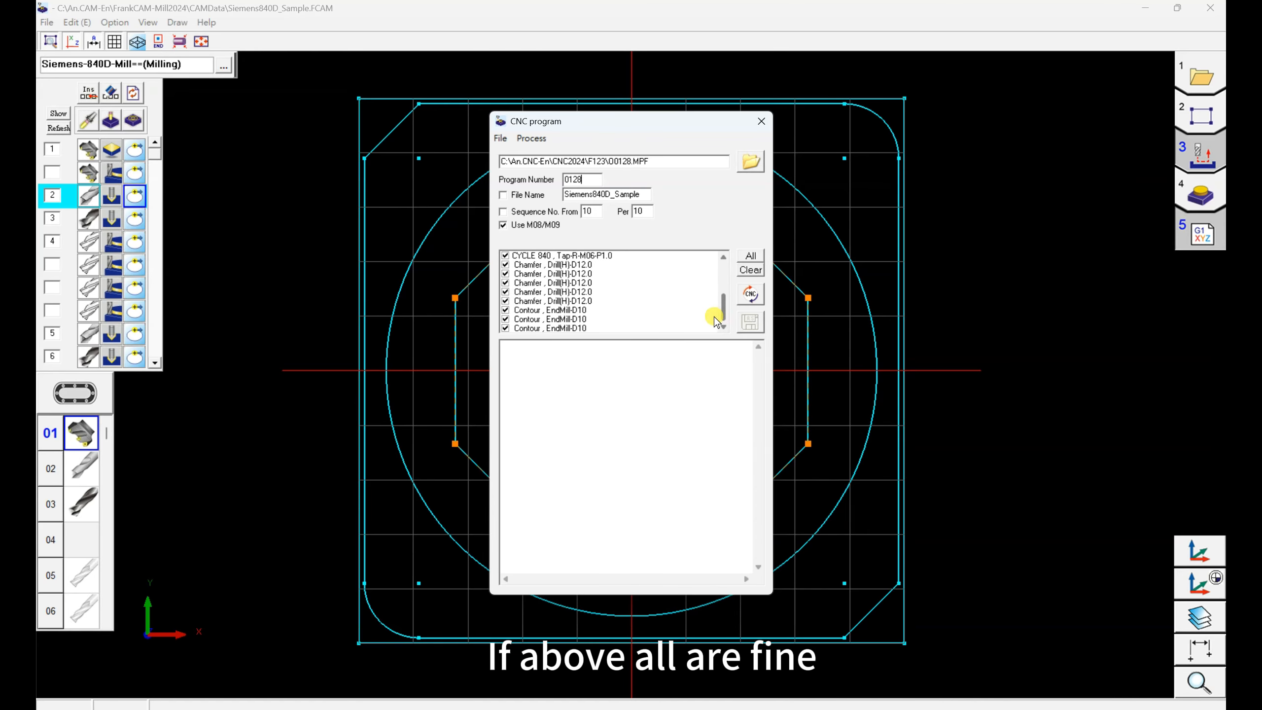
pyautogui.click(746, 300)
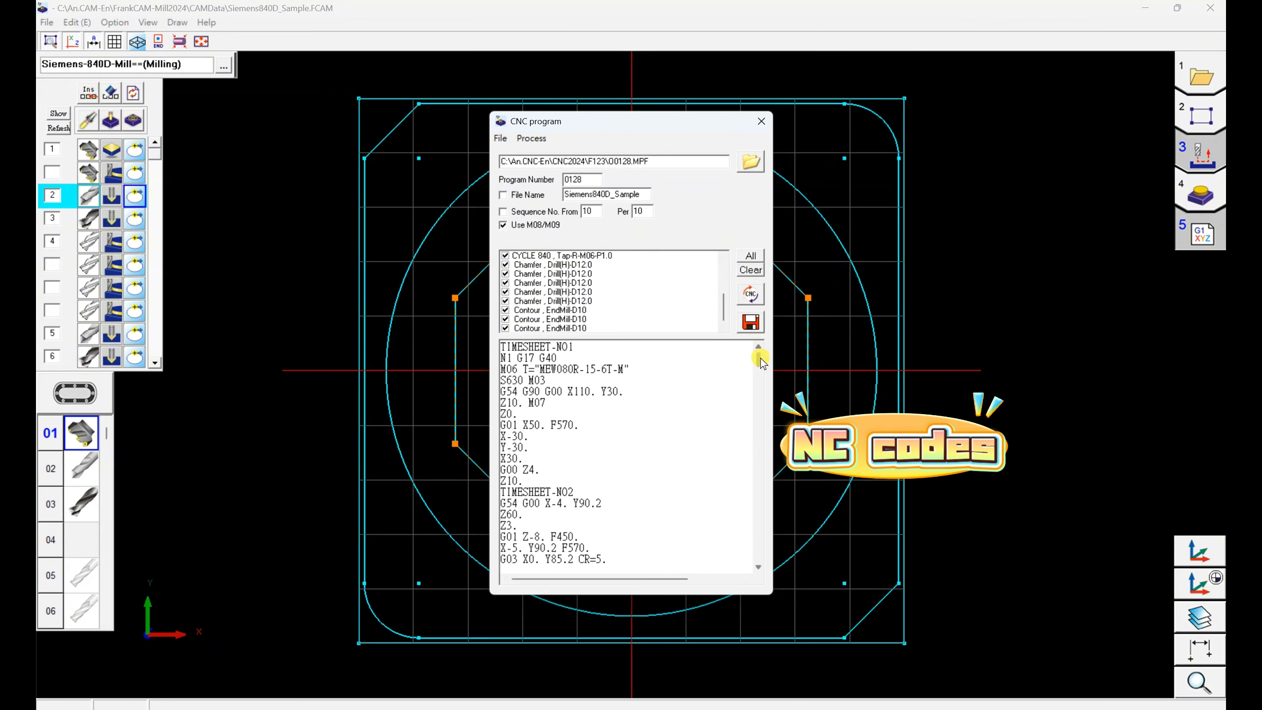
pyautogui.moveTo(759, 358); pyautogui.dragTo(759, 558)
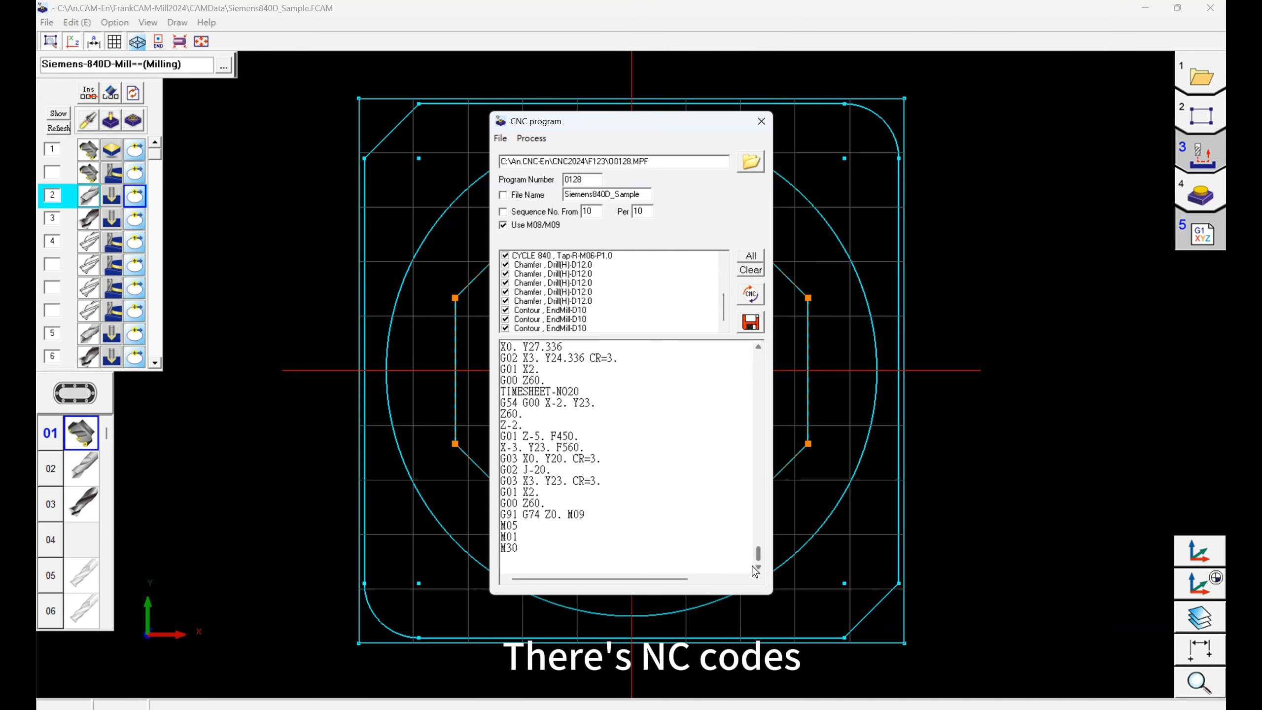